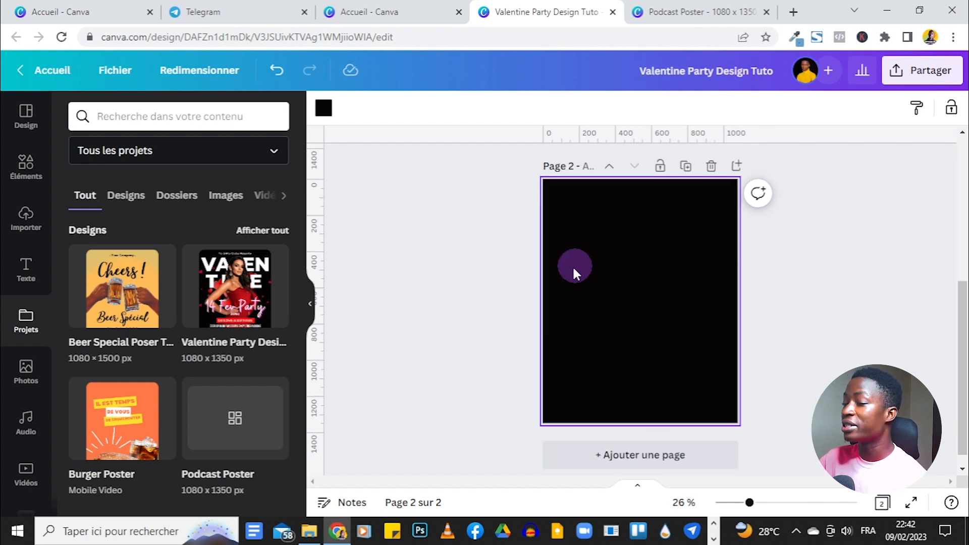
# Search the elements library for "red hearts background" for the blank black page 2.
pyautogui.scroll(-1, 551, 317)
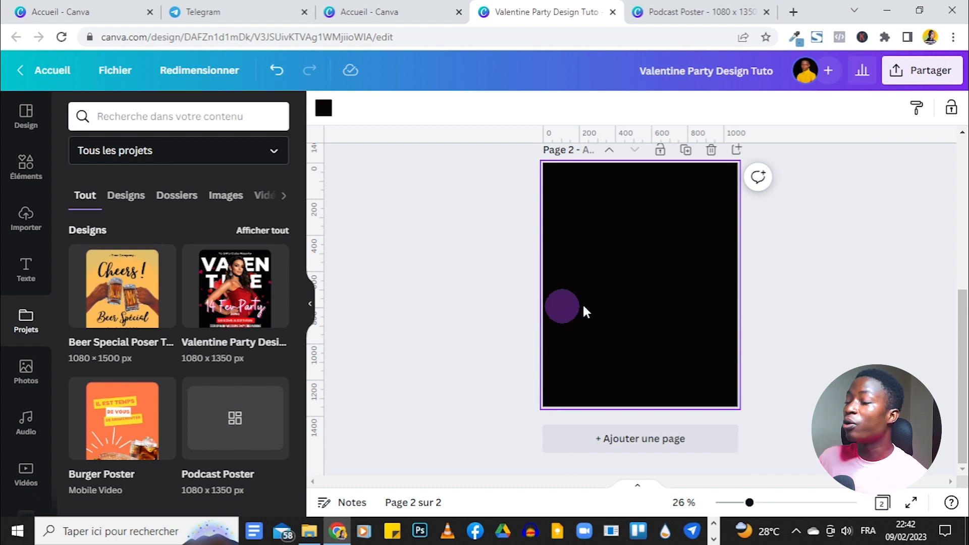
pyautogui.scroll(5, 558, 305)
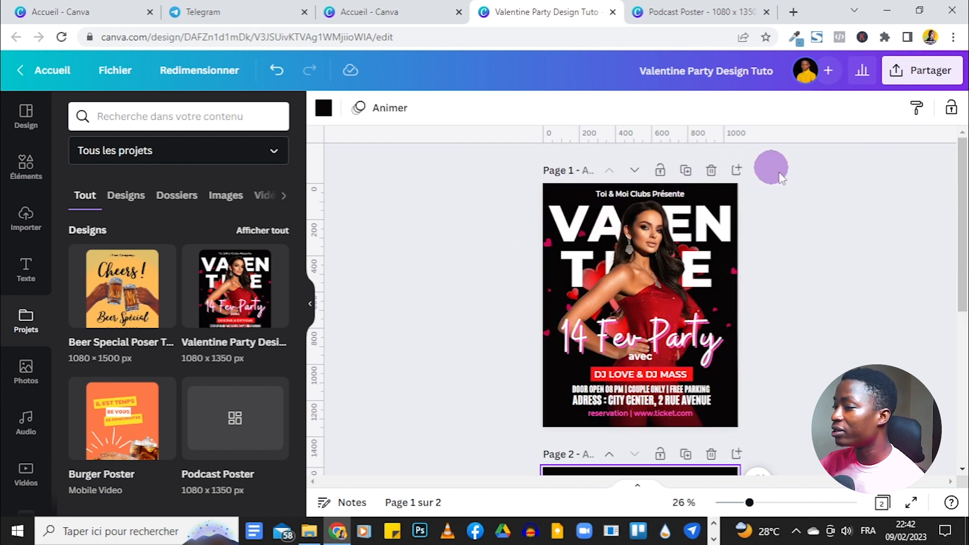
pyautogui.scroll(-5, 788, 273)
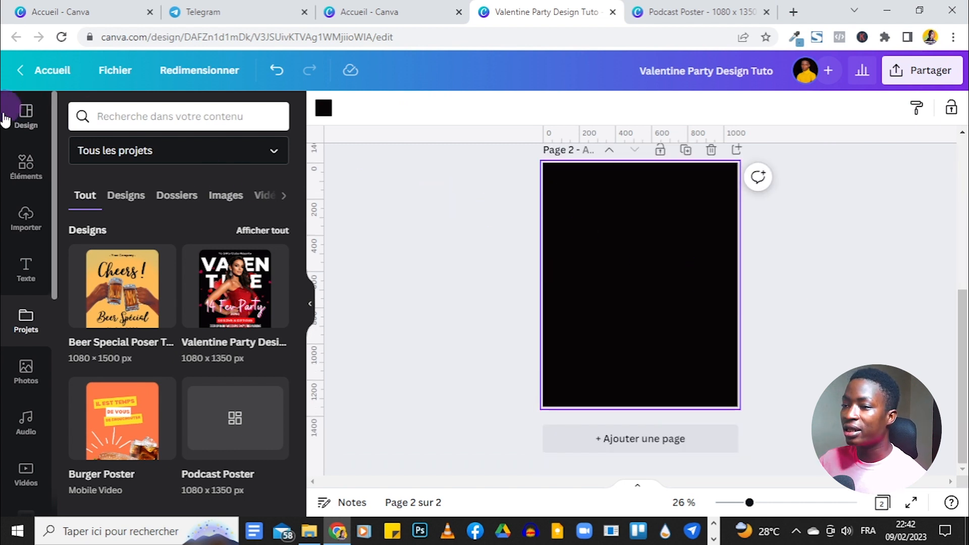
pyautogui.click(26, 165)
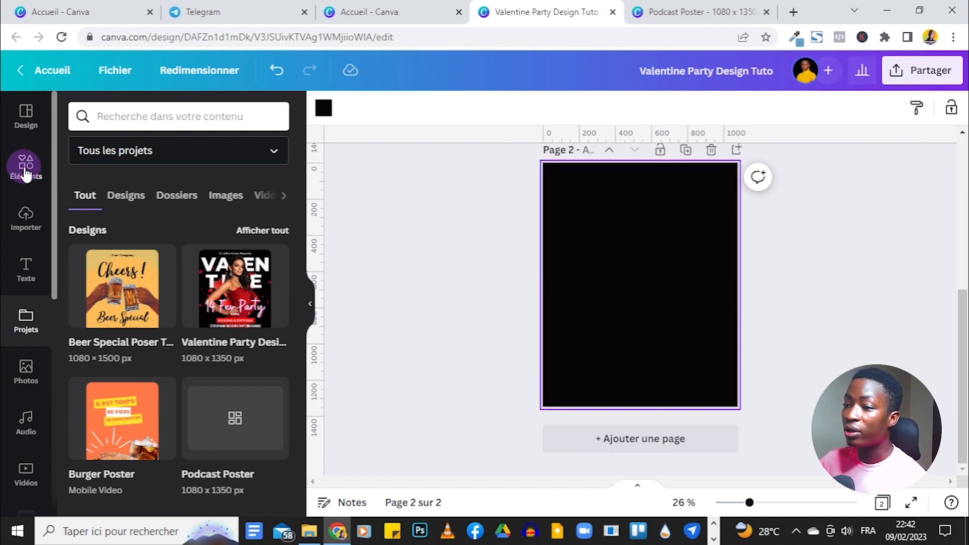
pyautogui.click(126, 119)
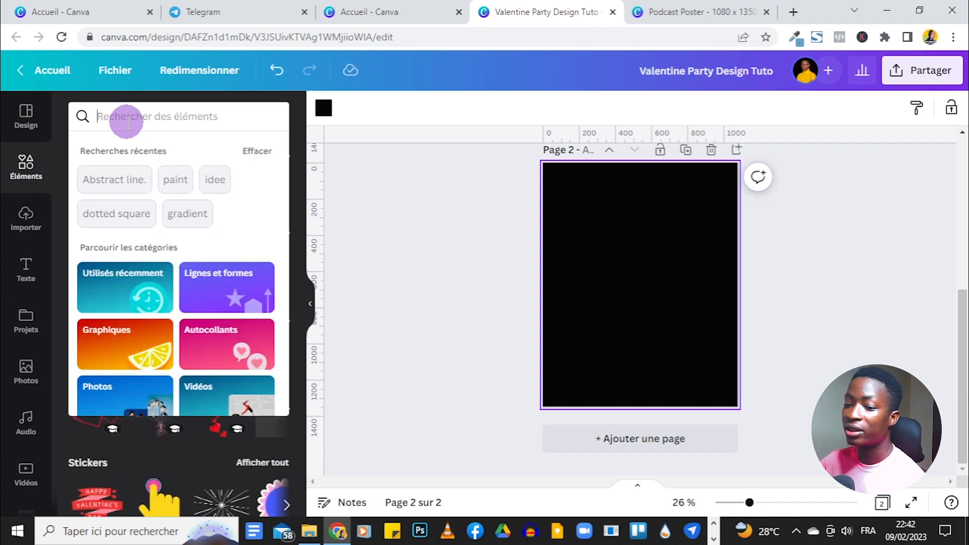
pyautogui.write('red heart')
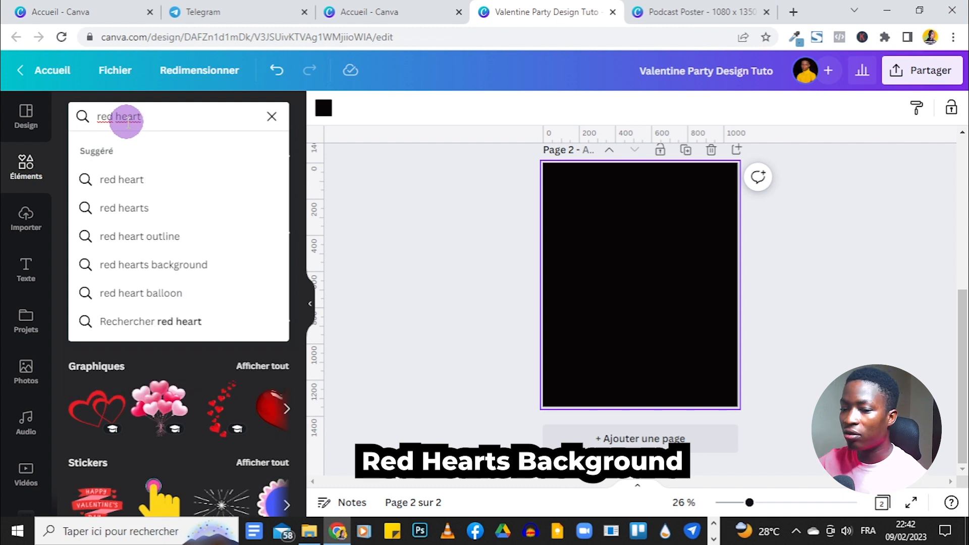
pyautogui.write('s')
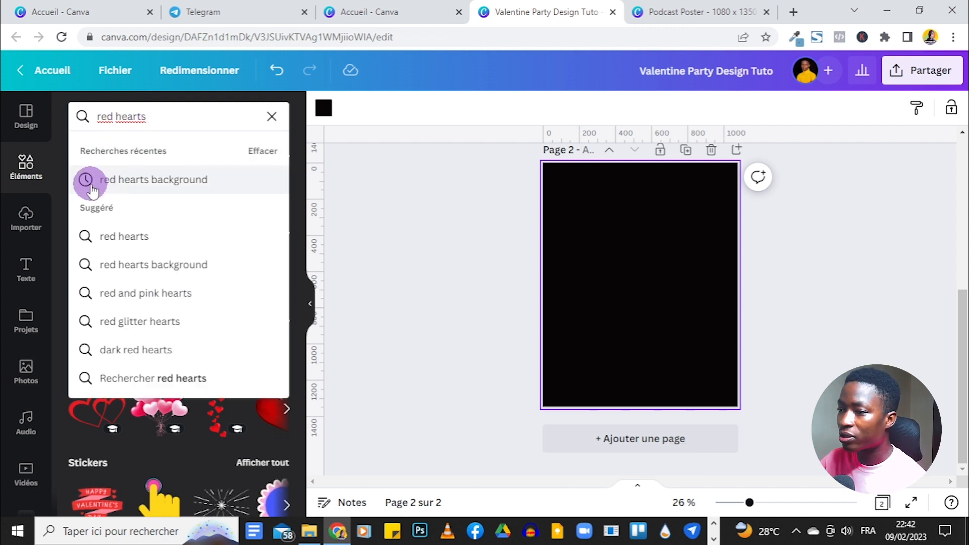
pyautogui.click(193, 181)
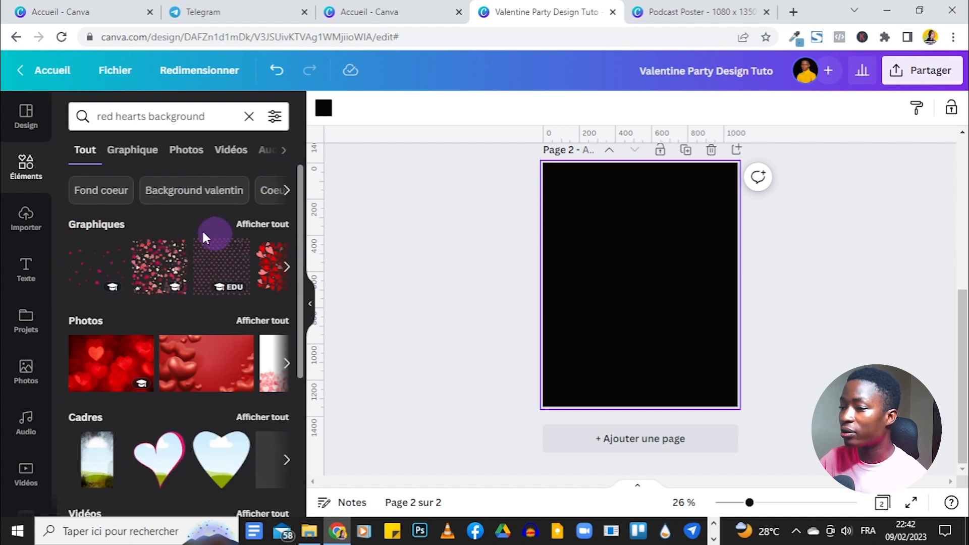
# Add the scattered small hearts graphic from the graphics results to page 2 and move it slightly higher on the page.
pyautogui.scroll(-5, 202, 303)
pyautogui.scroll(5, 199, 314)
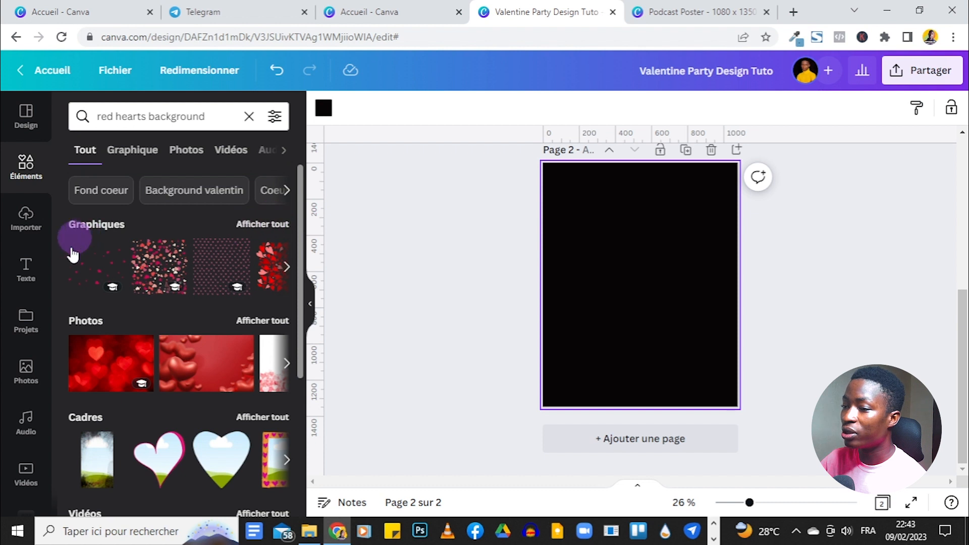
pyautogui.click(267, 227)
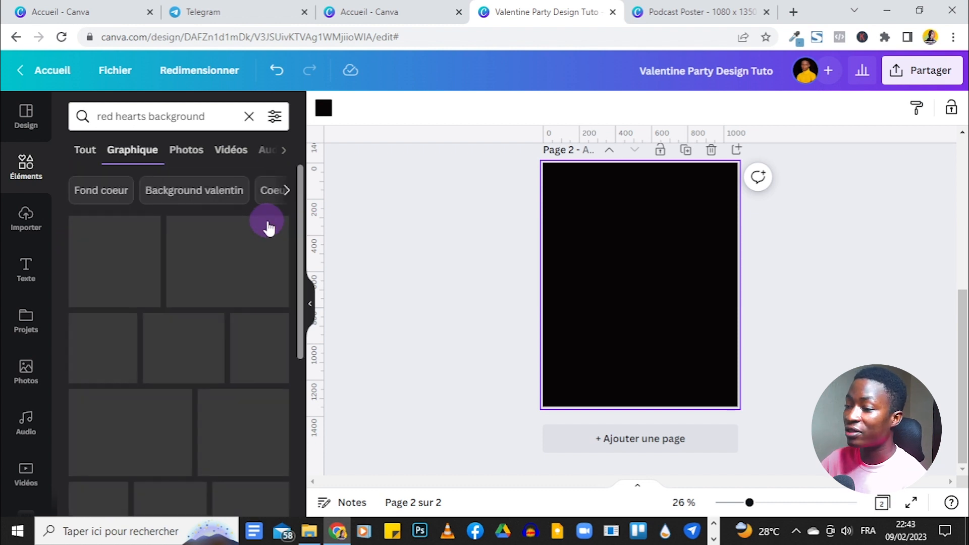
pyautogui.click(87, 258)
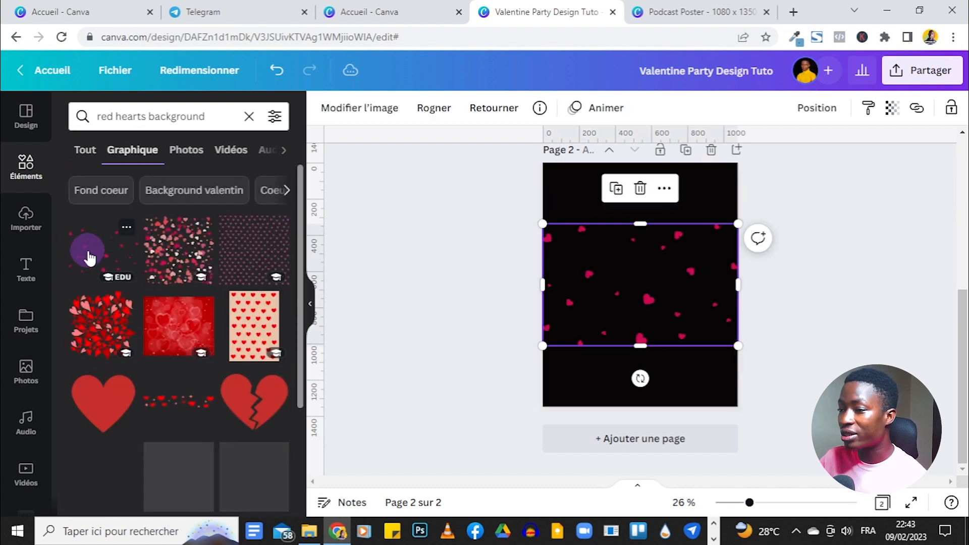
pyautogui.moveTo(644, 306); pyautogui.dragTo(647, 289)
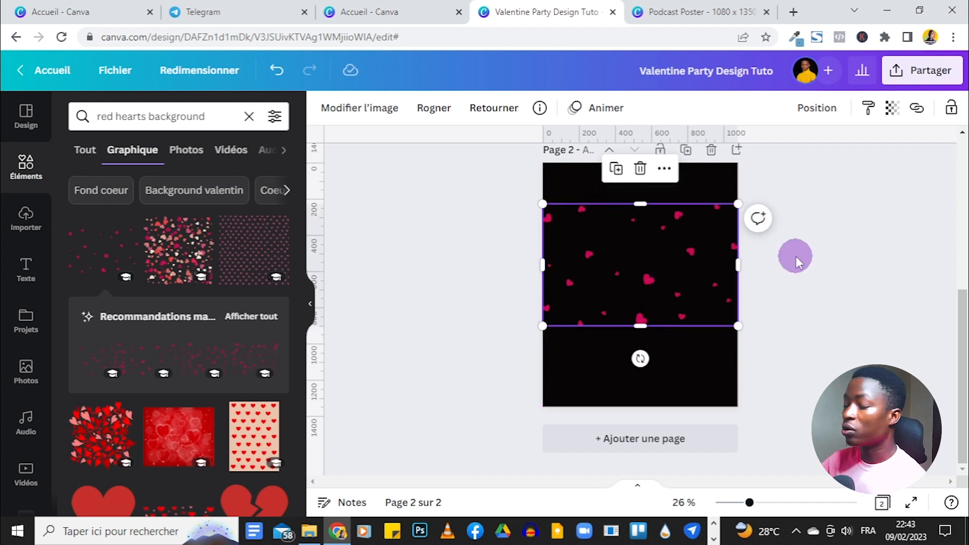
pyautogui.click(871, 266)
# Compare the scattered hearts on page 2 with the finished Valentine poster on page 1.
pyautogui.scroll(5, 873, 265)
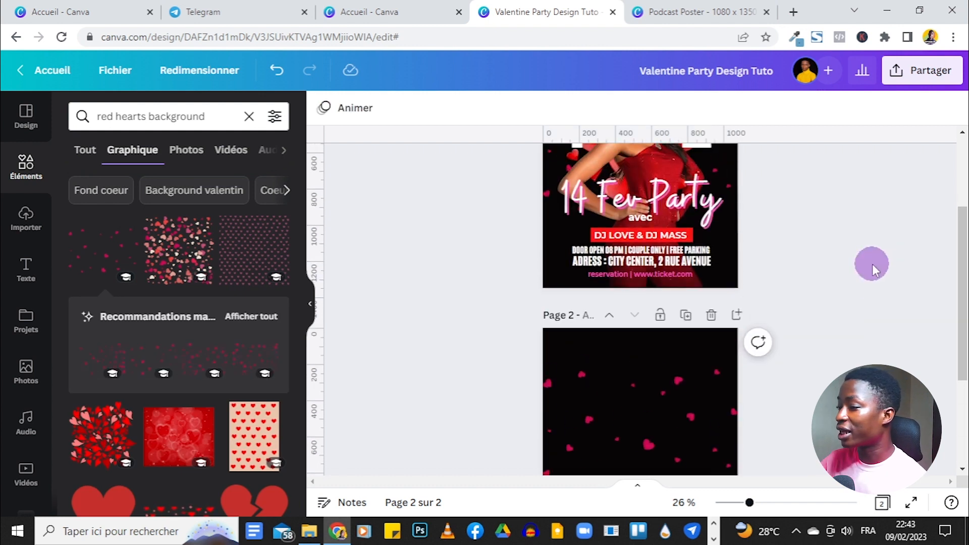
pyautogui.scroll(-5, 772, 289)
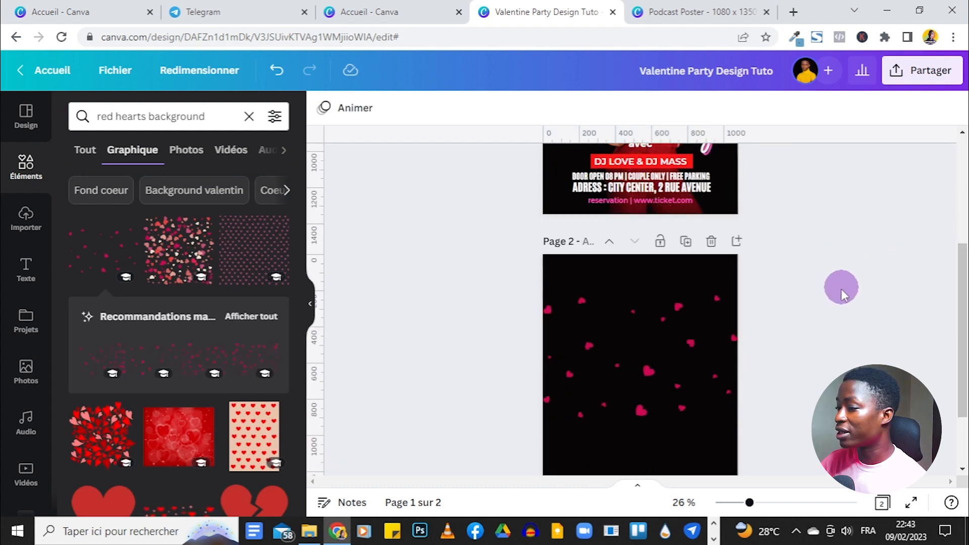
pyautogui.click(653, 353)
pyautogui.click(796, 287)
pyautogui.scroll(5, 798, 285)
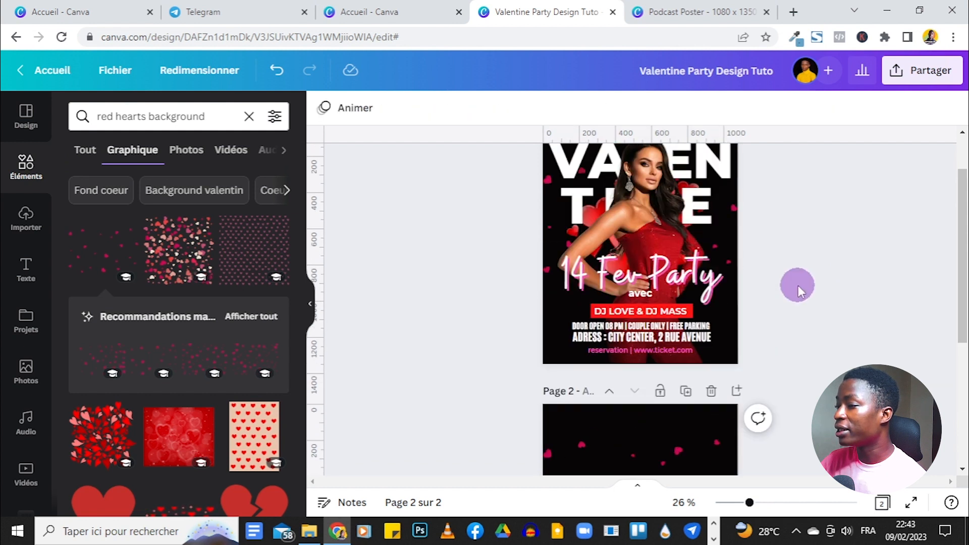
pyautogui.scroll(-3, 797, 285)
pyautogui.scroll(3, 798, 278)
pyautogui.scroll(-3, 794, 297)
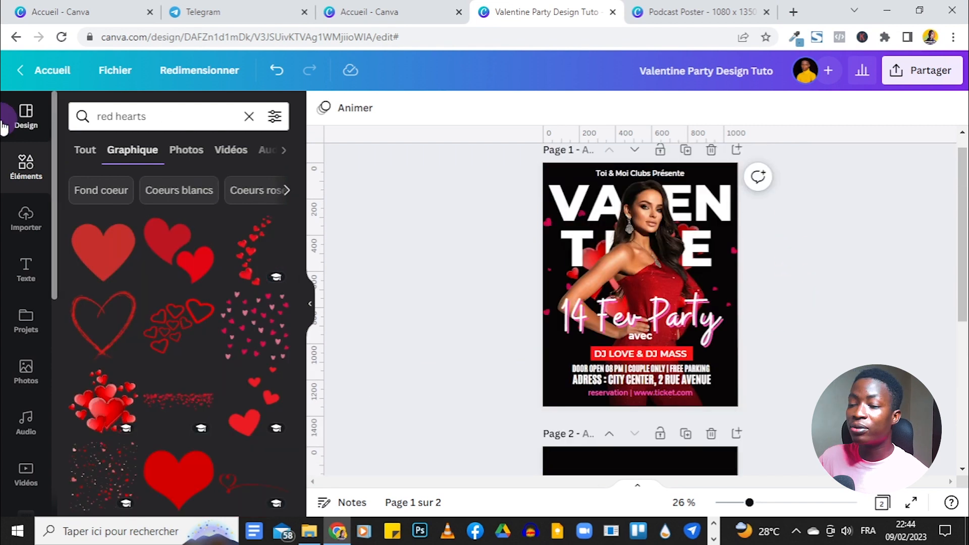
# Open the favourites folder among the projects and view the details of the red hearts cluster graphic.
pyautogui.click(81, 118)
pyautogui.click(21, 235)
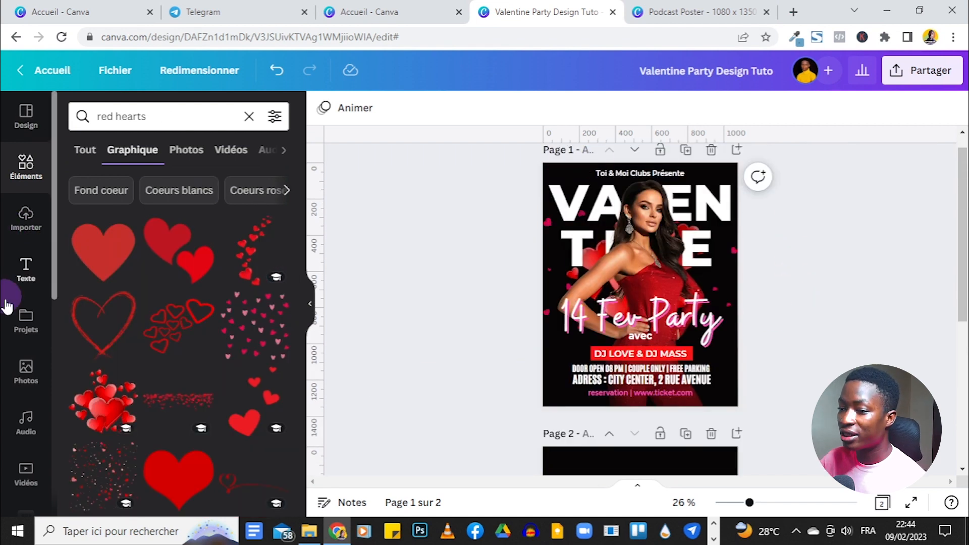
pyautogui.scroll(-3, 9, 308)
pyautogui.scroll(3, 25, 230)
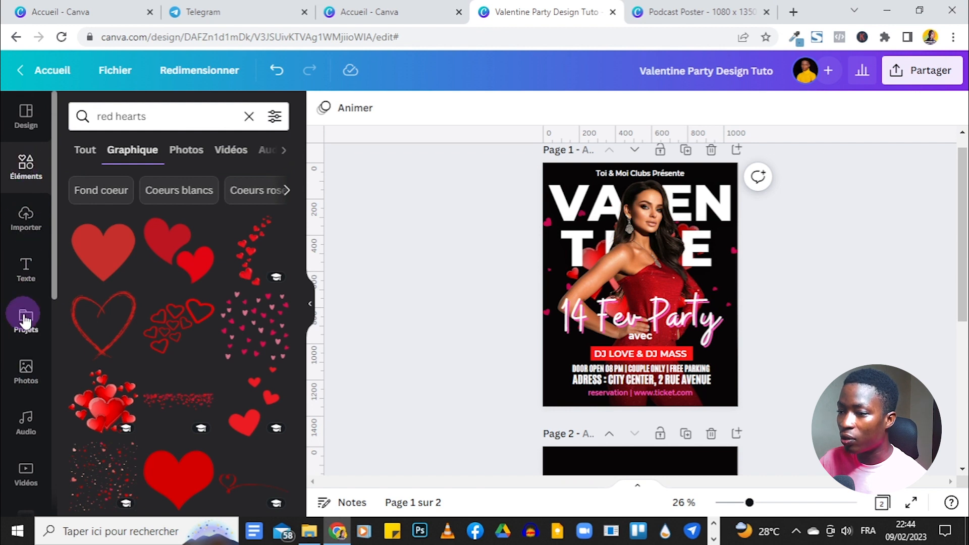
pyautogui.scroll(-6, 179, 326)
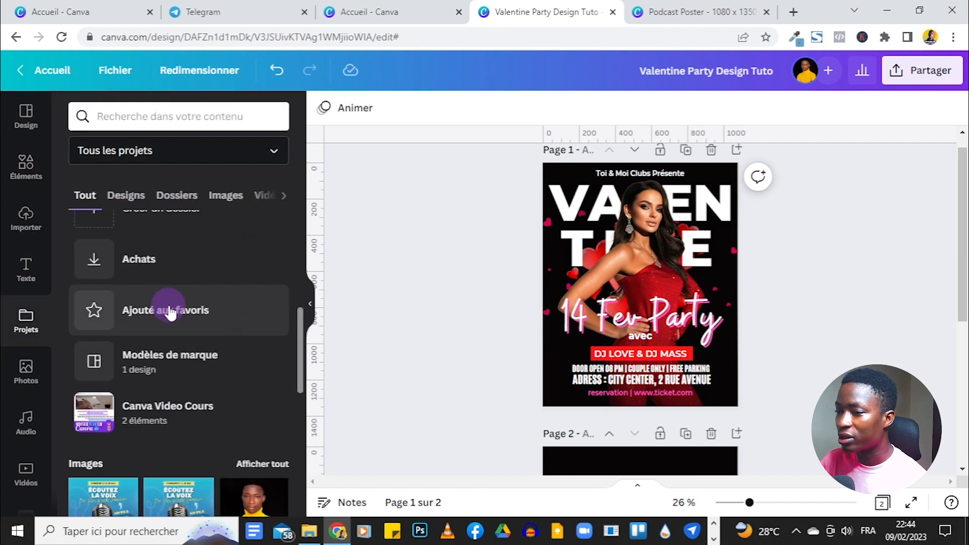
pyautogui.click(170, 313)
pyautogui.scroll(-5, 177, 305)
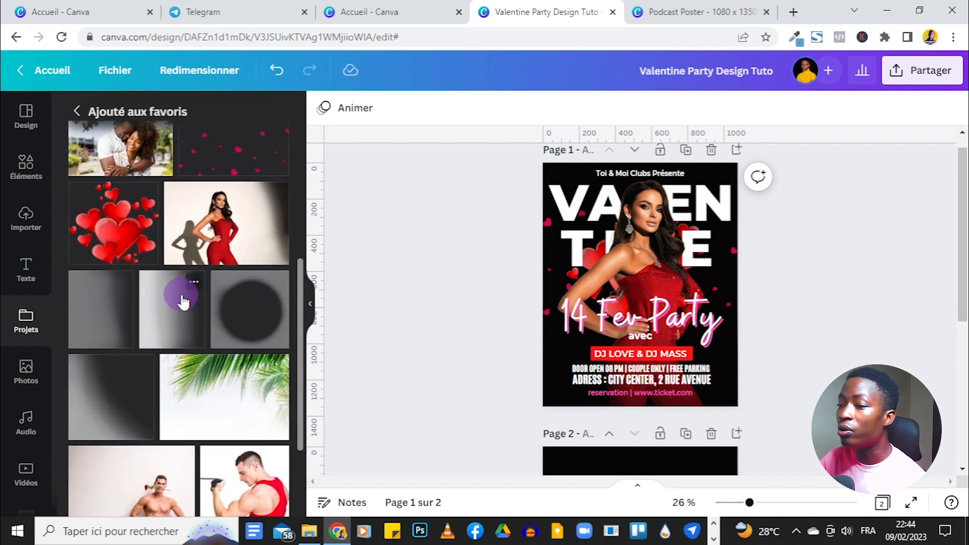
pyautogui.click(146, 199)
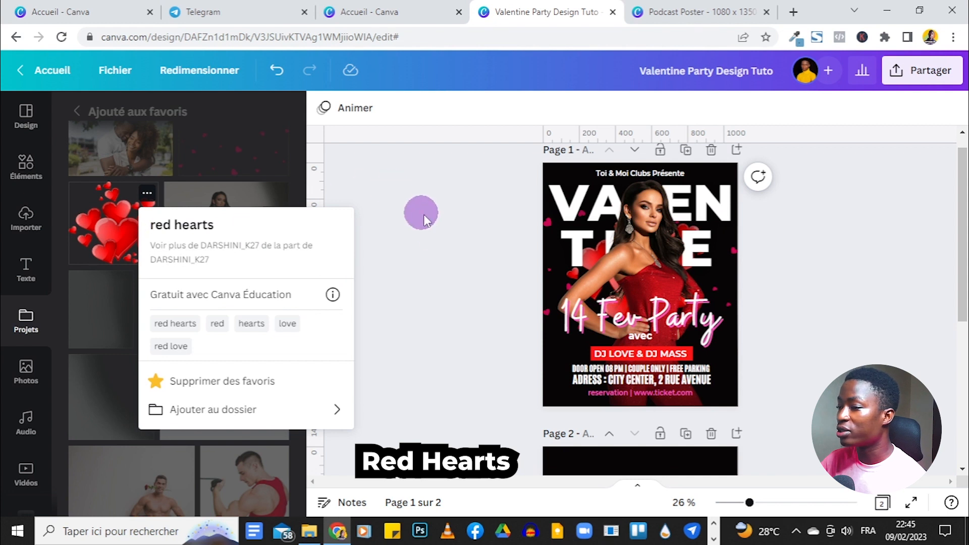
pyautogui.click(423, 214)
# Add the red hearts cluster to page 2, enlarge it slightly and position it over the scattered small hearts.
pyautogui.scroll(-5, 460, 249)
pyautogui.click(143, 248)
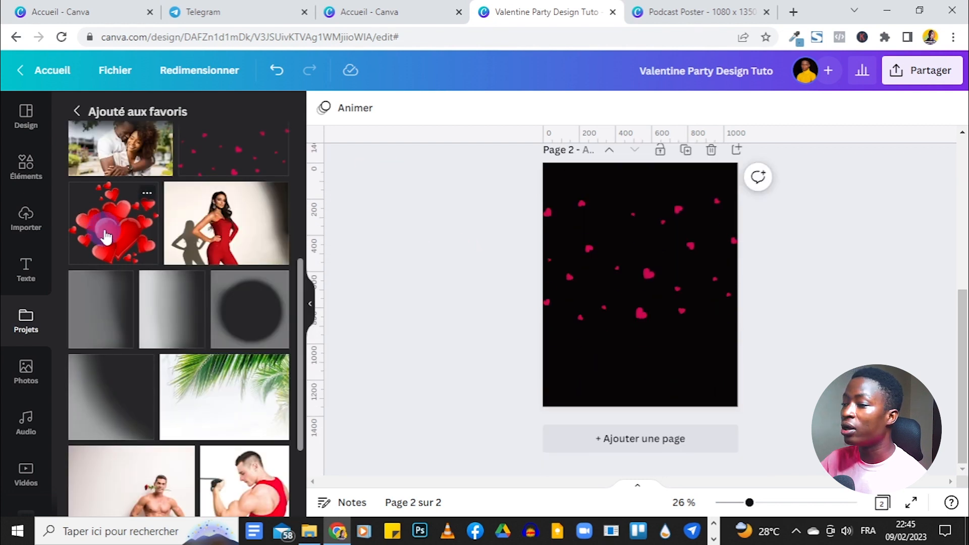
pyautogui.click(586, 214)
pyautogui.moveTo(568, 220); pyautogui.dragTo(557, 210)
pyautogui.moveTo(637, 253); pyautogui.dragTo(636, 239)
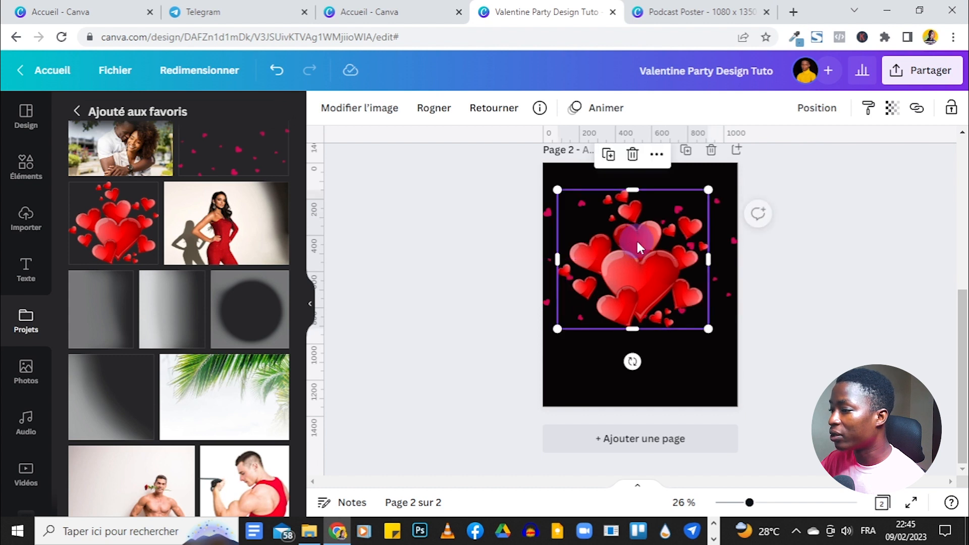
pyautogui.click(813, 261)
# Group the red hearts cluster with the scattered hearts on page 2 and lock the group.
pyautogui.scroll(4, 812, 265)
pyautogui.scroll(2, 812, 264)
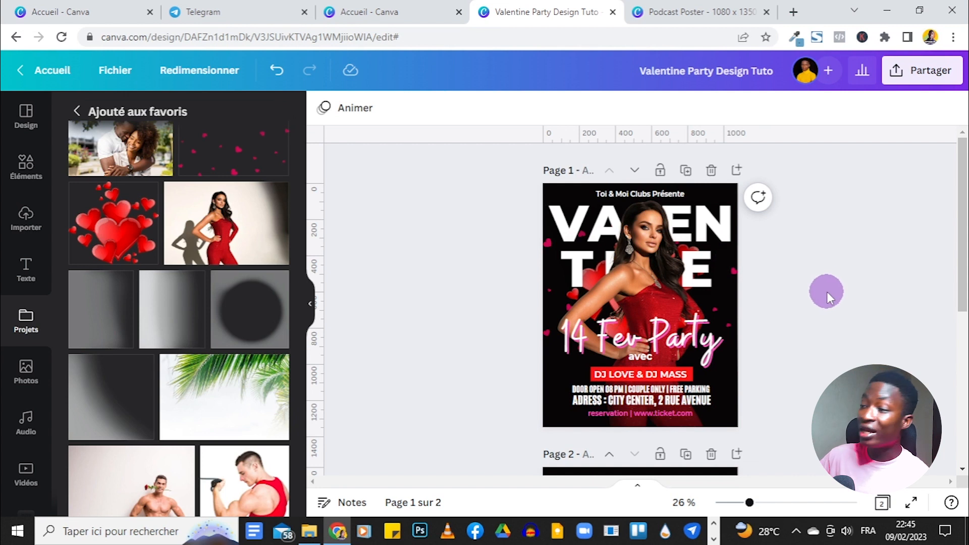
pyautogui.scroll(-5, 826, 293)
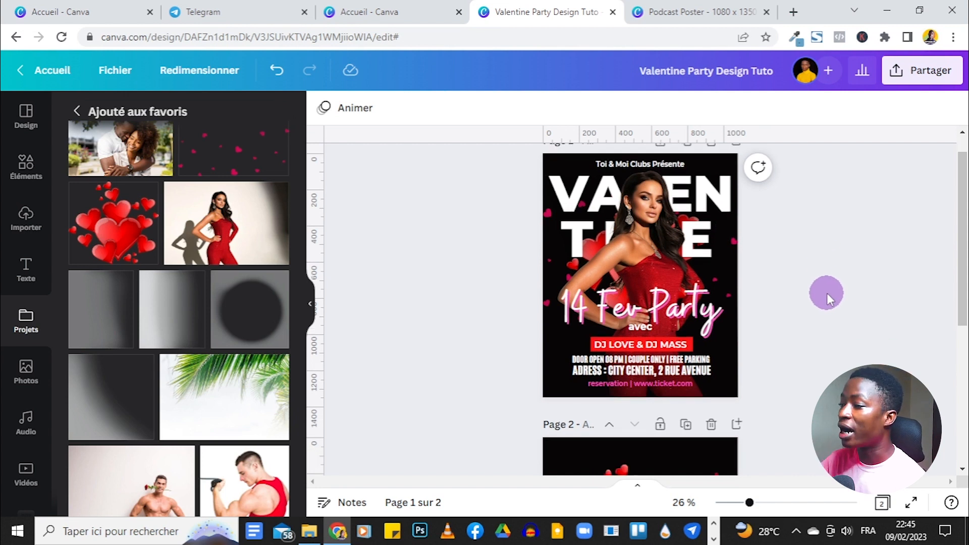
pyautogui.moveTo(413, 252); pyautogui.dragTo(848, 318)
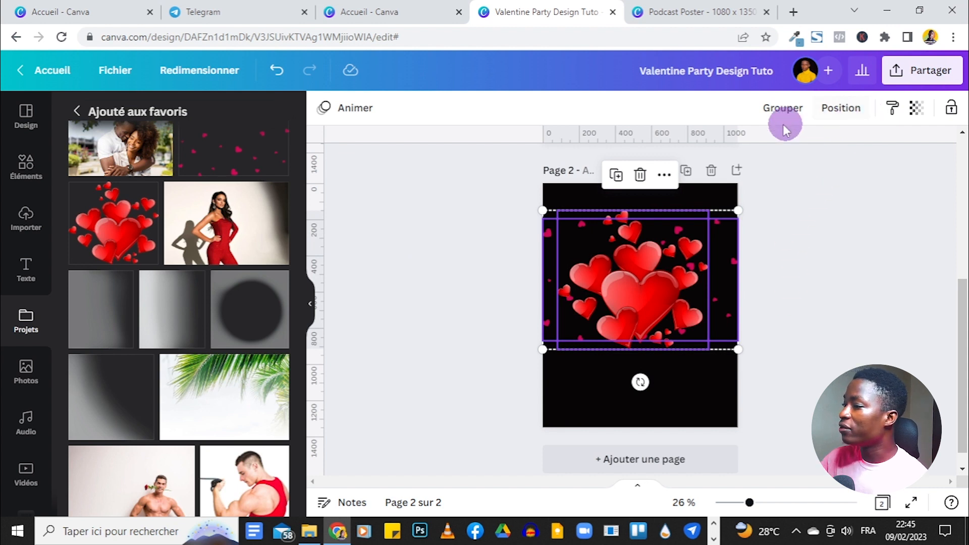
pyautogui.click(783, 109)
pyautogui.click(951, 106)
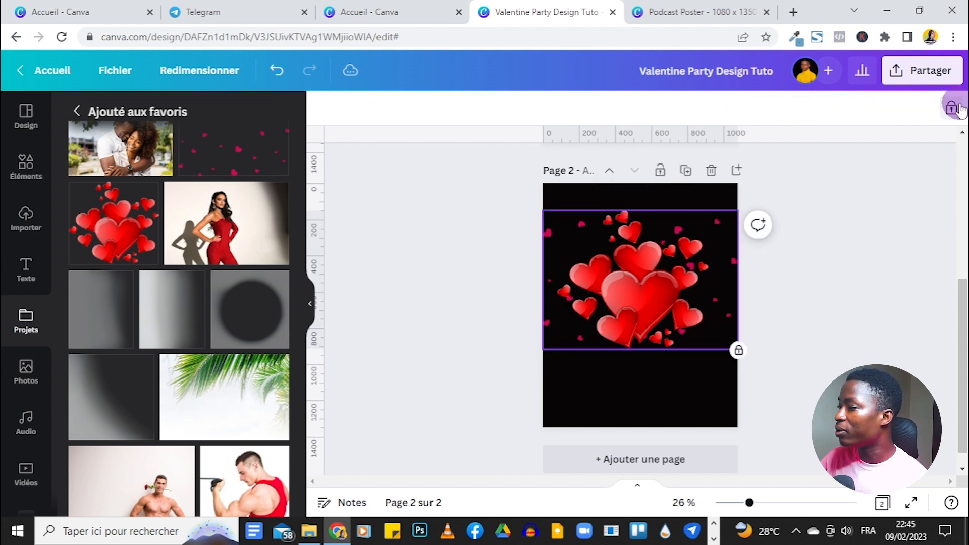
pyautogui.click(845, 241)
pyautogui.moveTo(500, 200); pyautogui.dragTo(794, 291)
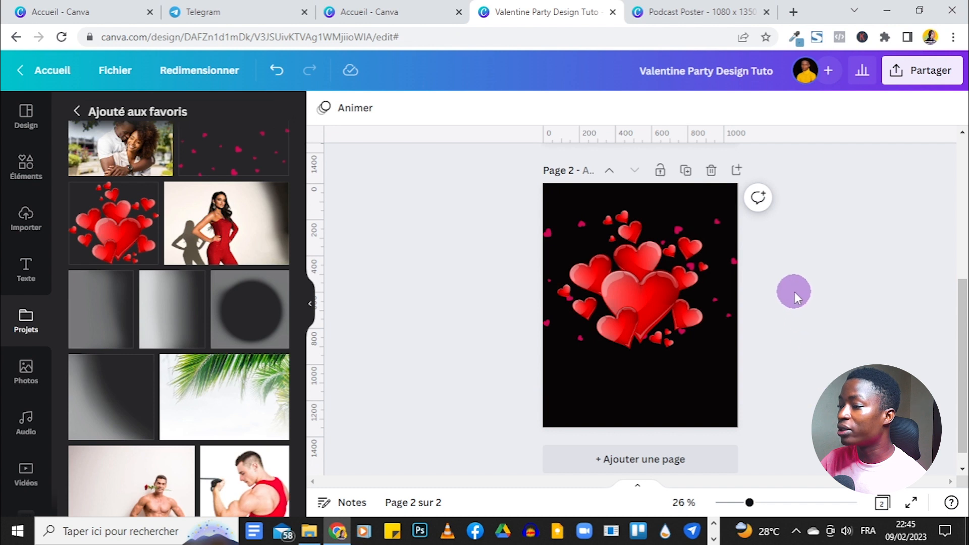
# Review the model poster on page 1 and view the details of the favourite photo of the woman in red.
pyautogui.scroll(5, 795, 292)
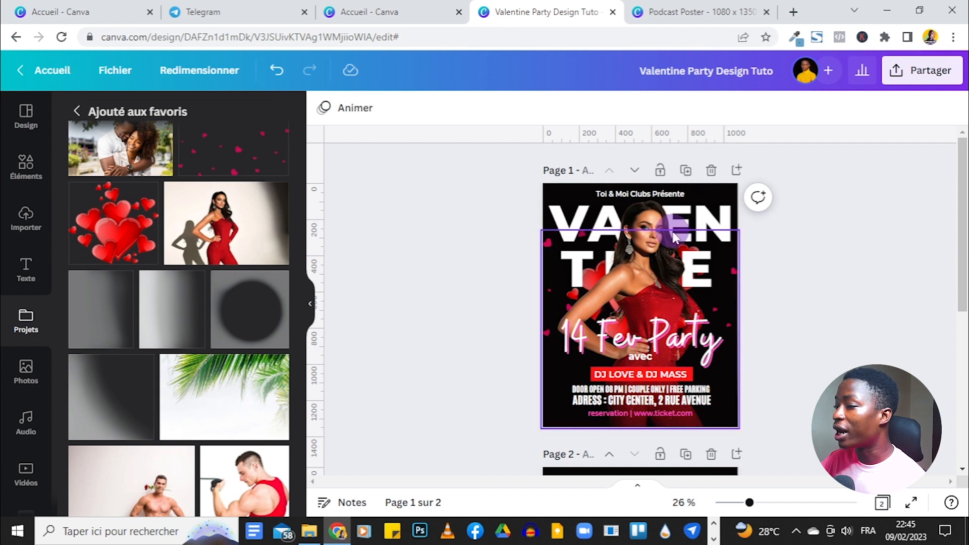
pyautogui.scroll(-3, 880, 352)
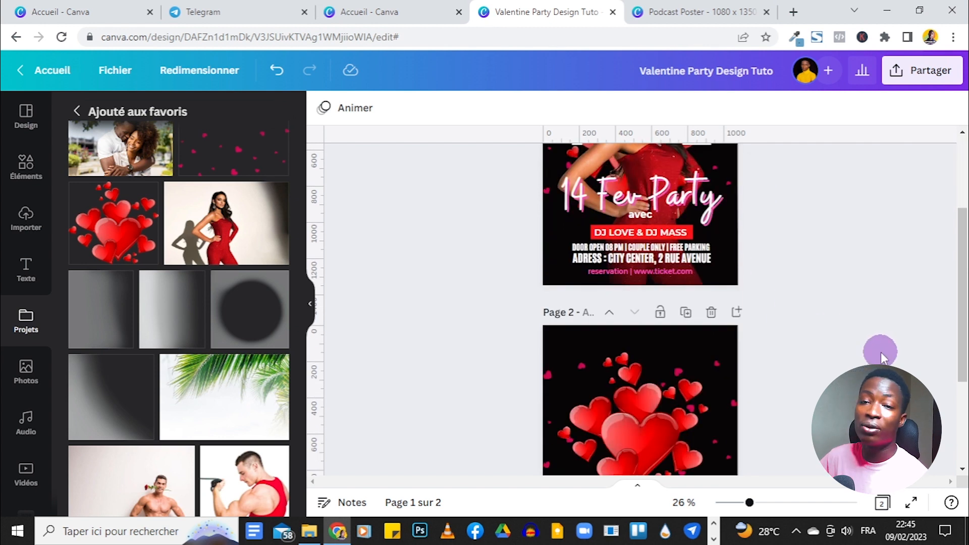
pyautogui.scroll(-3, 880, 351)
pyautogui.scroll(1, 71, 363)
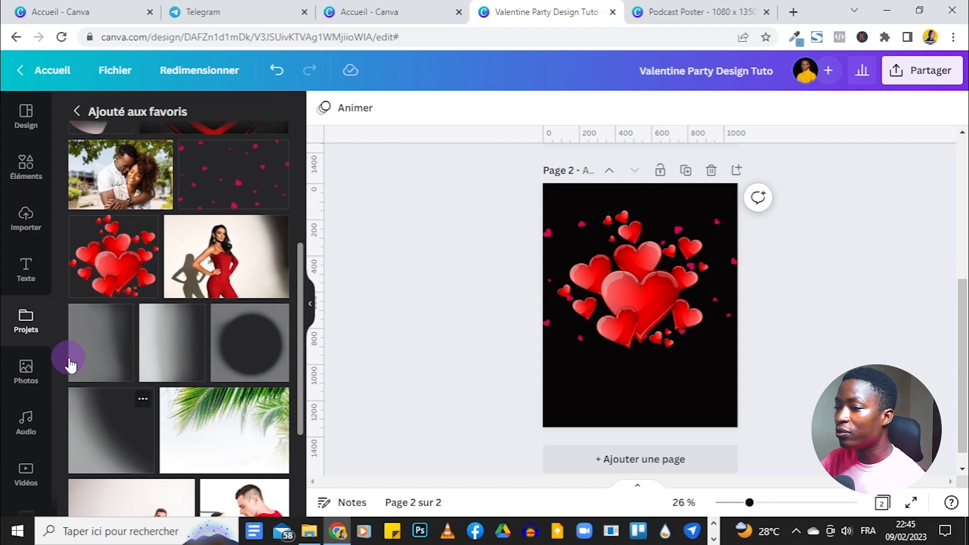
pyautogui.scroll(5, 97, 328)
pyautogui.scroll(-4, 120, 292)
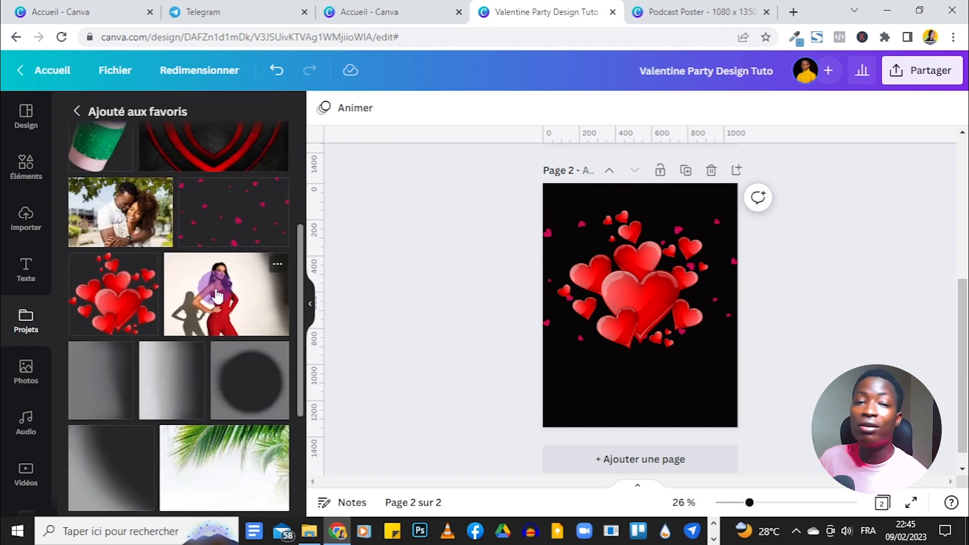
pyautogui.click(277, 264)
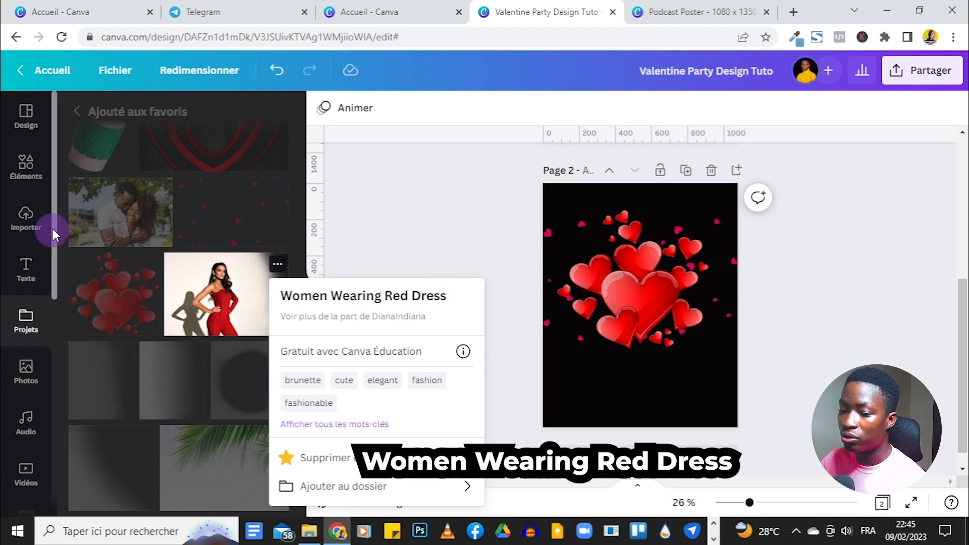
# Search the photos for "women wearing red dress" and add the woman in red against the white wall to page 2.
pyautogui.click(26, 371)
pyautogui.click(166, 125)
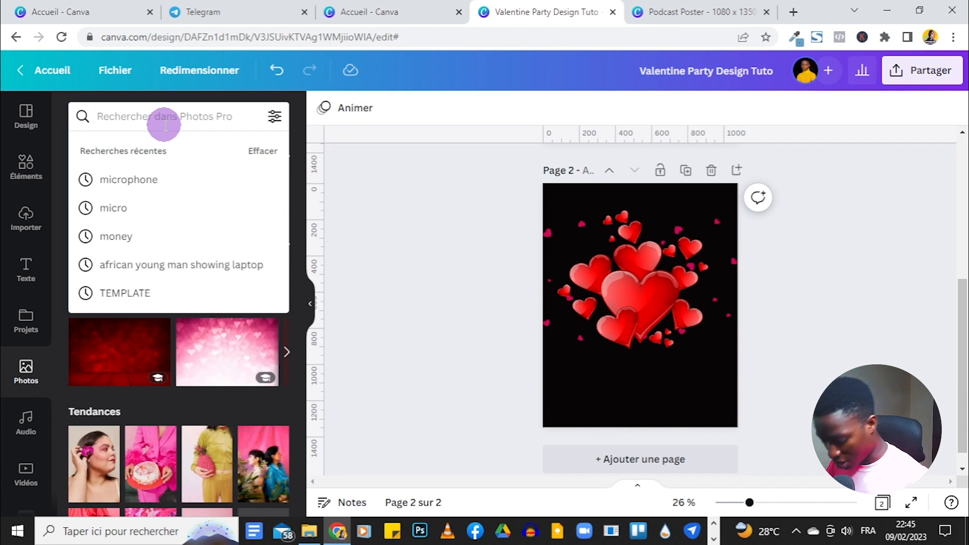
pyautogui.write('women wearing red dress')
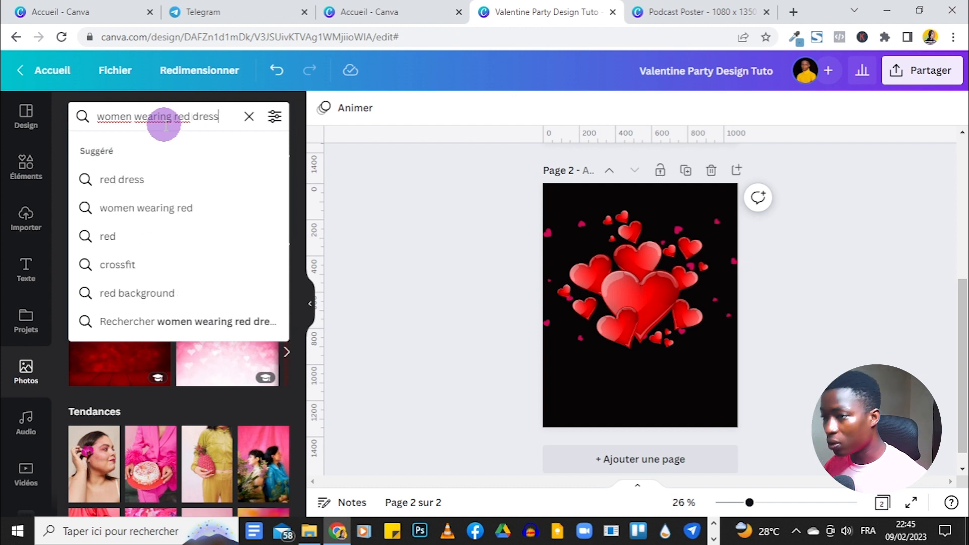
pyautogui.press('Return')
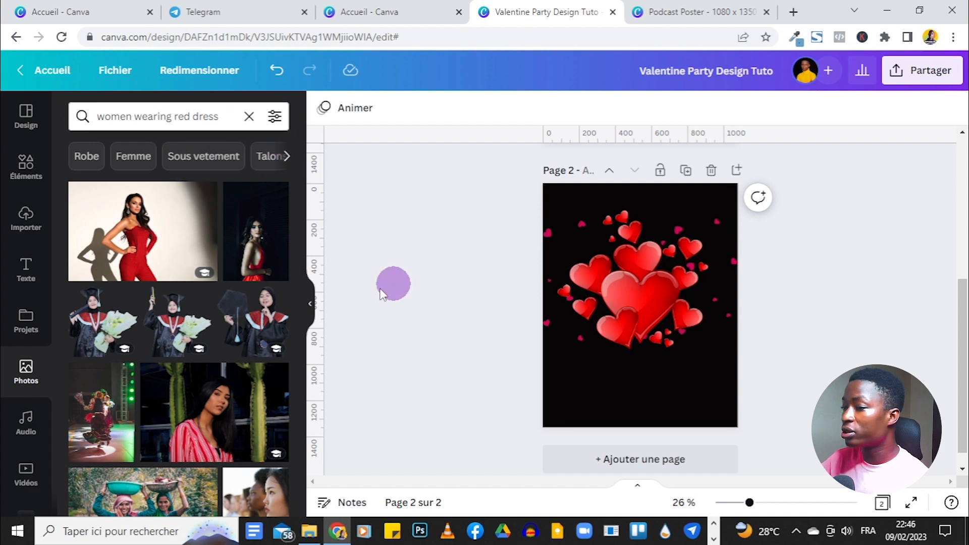
pyautogui.click(112, 240)
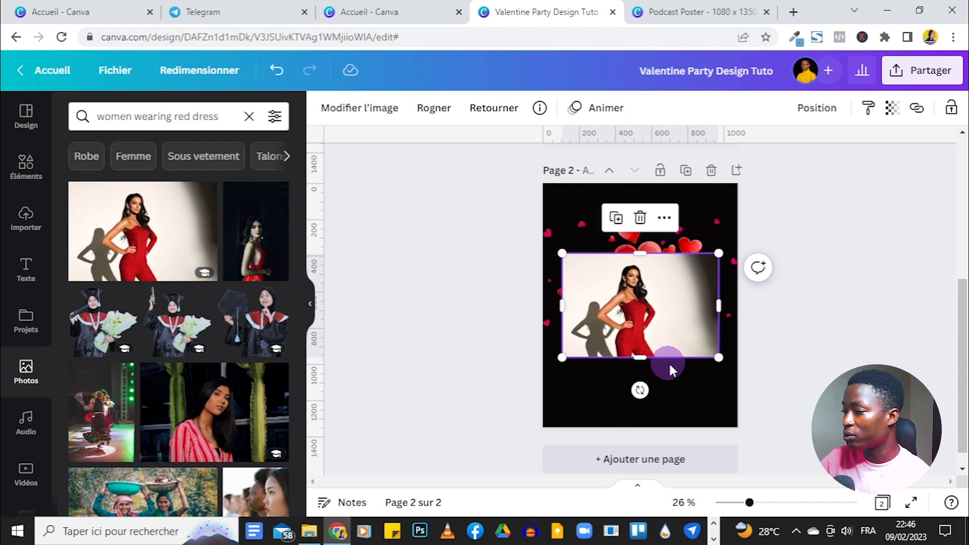
# Enlarge the woman's photo beyond the side edges of page 2 and remove its background.
pyautogui.moveTo(720, 357); pyautogui.dragTo(656, 322)
pyautogui.click(534, 258)
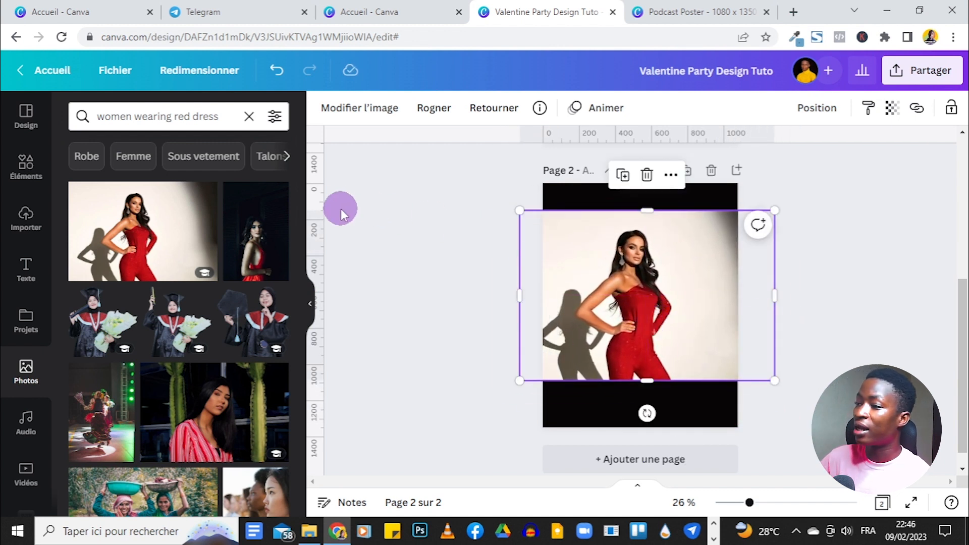
pyautogui.click(367, 112)
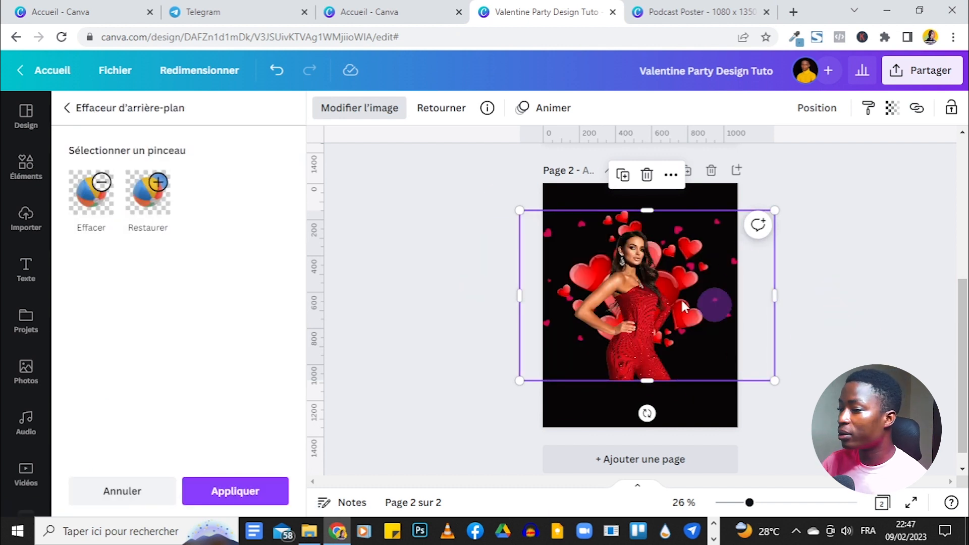
pyautogui.click(230, 492)
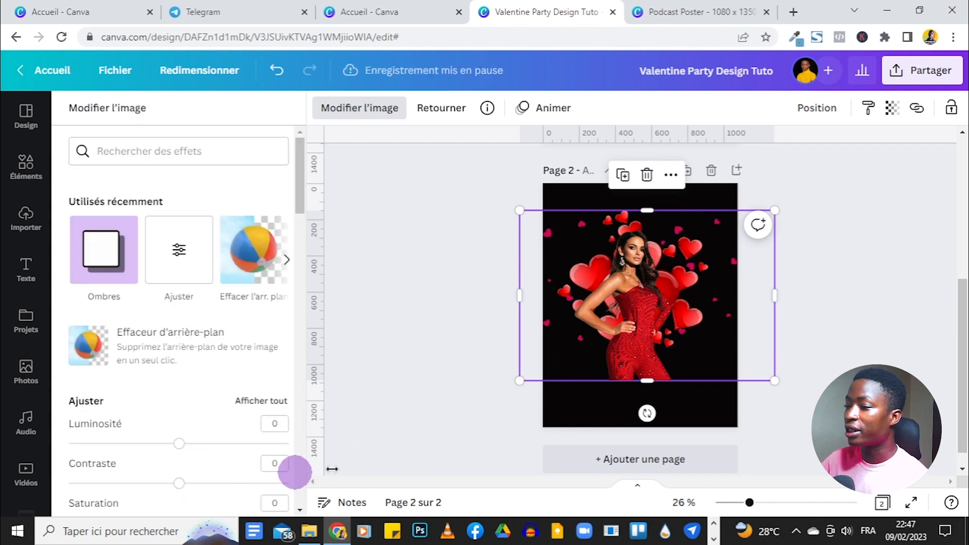
pyautogui.click(889, 337)
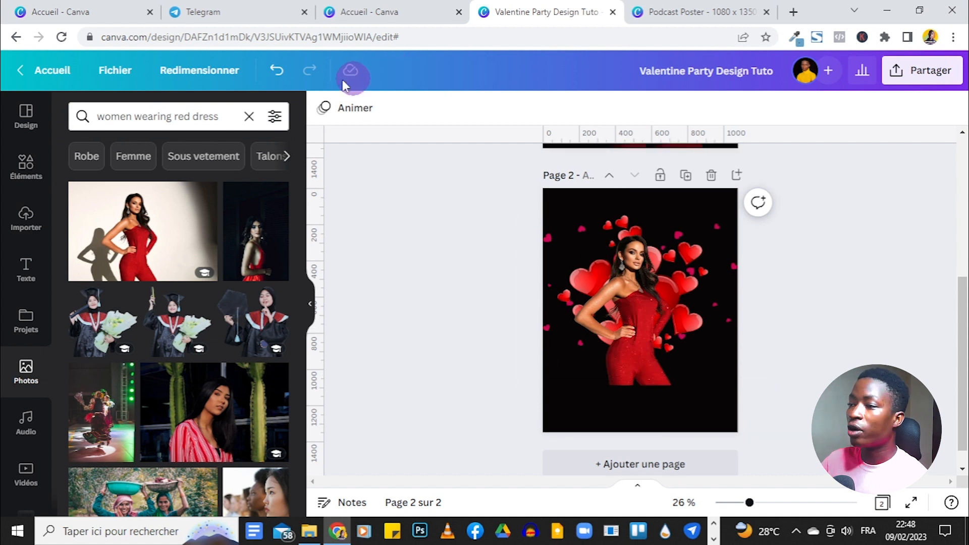
# Crop the empty areas on both sides of the woman's cut-out.
pyautogui.click(549, 287)
pyautogui.moveTo(516, 297); pyautogui.dragTo(562, 300)
pyautogui.moveTo(771, 304); pyautogui.dragTo(692, 309)
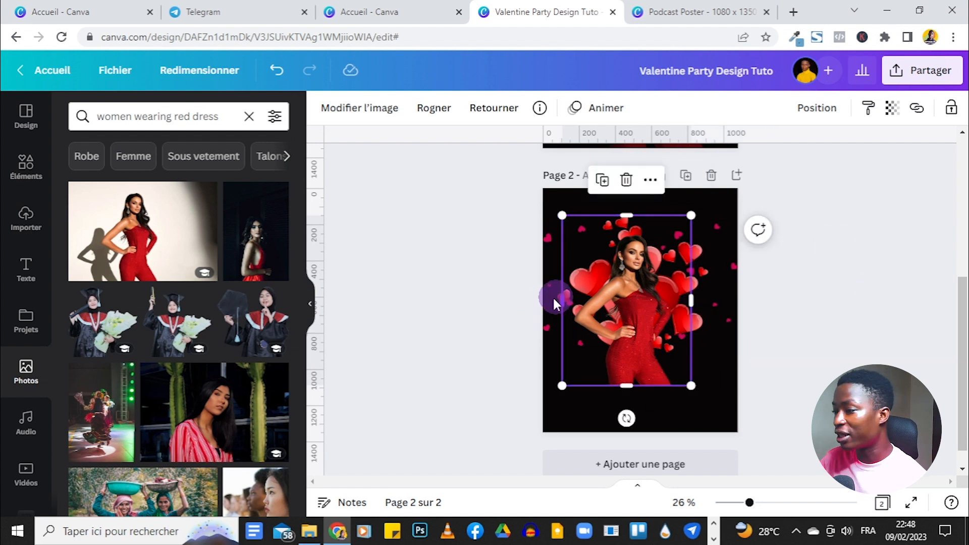
# Move the woman's cut-out down to the bottom edge of page 2 and enlarge it to nearly the page width.
pyautogui.moveTo(650, 358); pyautogui.dragTo(656, 403)
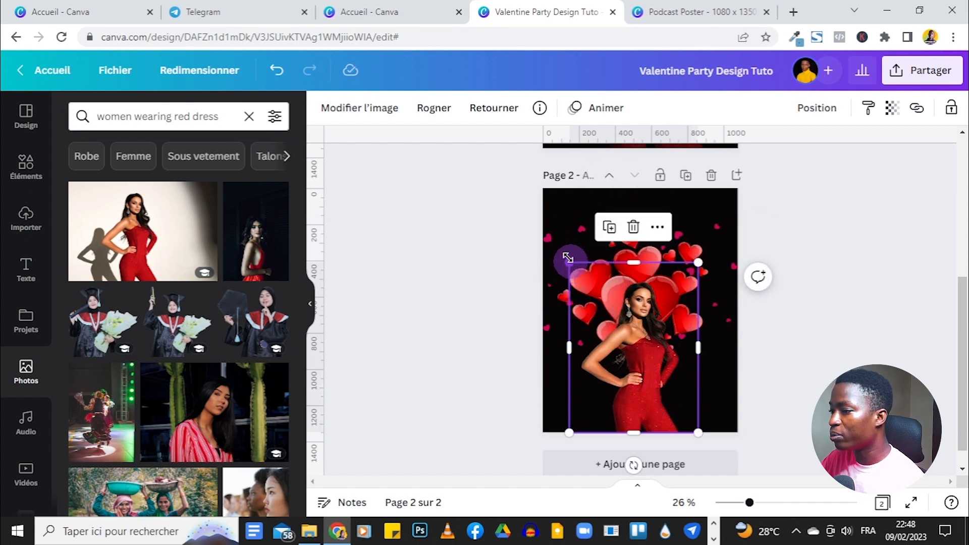
pyautogui.moveTo(568, 262); pyautogui.dragTo(529, 212)
pyautogui.moveTo(649, 243); pyautogui.dragTo(661, 244)
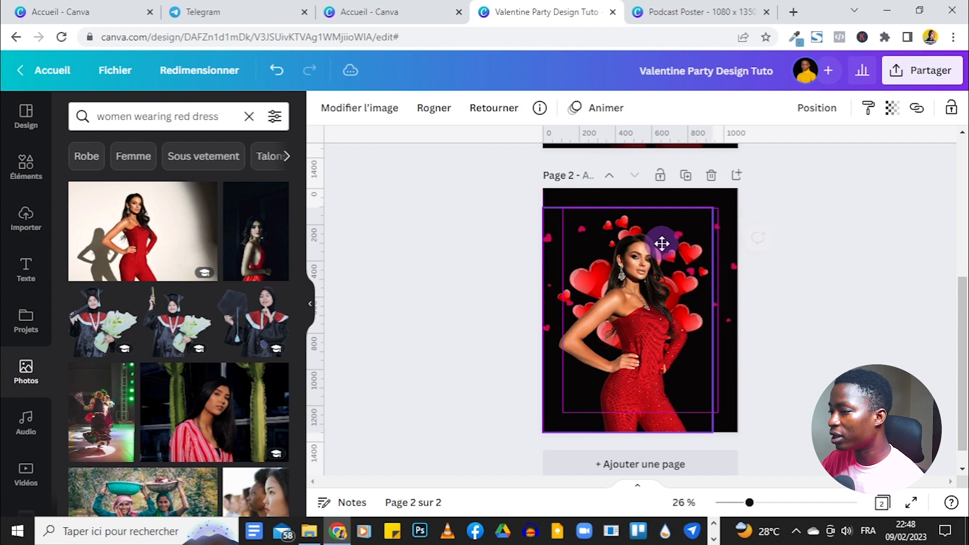
pyautogui.moveTo(712, 205); pyautogui.dragTo(749, 198)
# Shift the woman's cut-out slightly to the right on page 2.
pyautogui.moveTo(750, 501)
pyautogui.mouseDown()
pyautogui.moveTo(772, 500)
pyautogui.moveTo(764, 501)
pyautogui.mouseUp()
pyautogui.click(857, 429)
pyautogui.scroll(9, 857, 428)
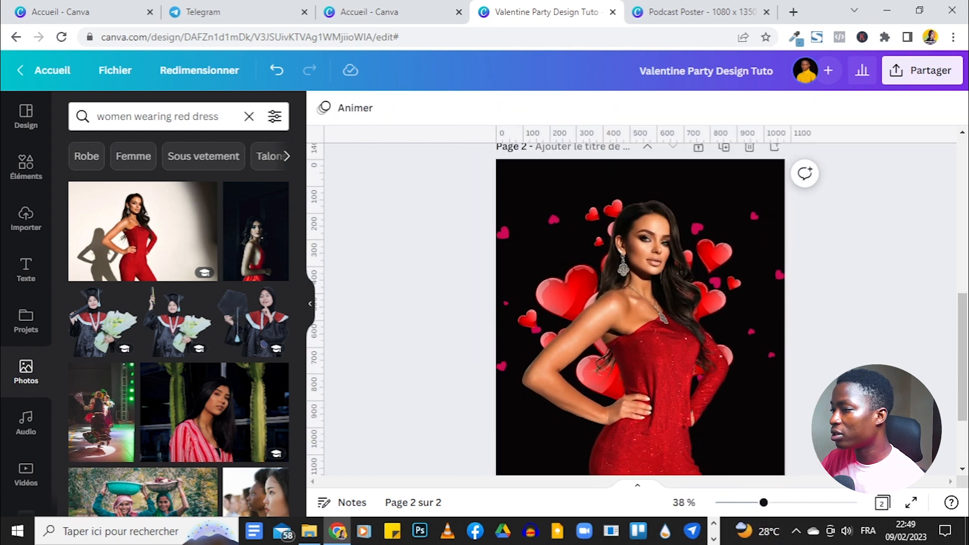
pyautogui.scroll(-11, 858, 429)
pyautogui.scroll(3, 639, 309)
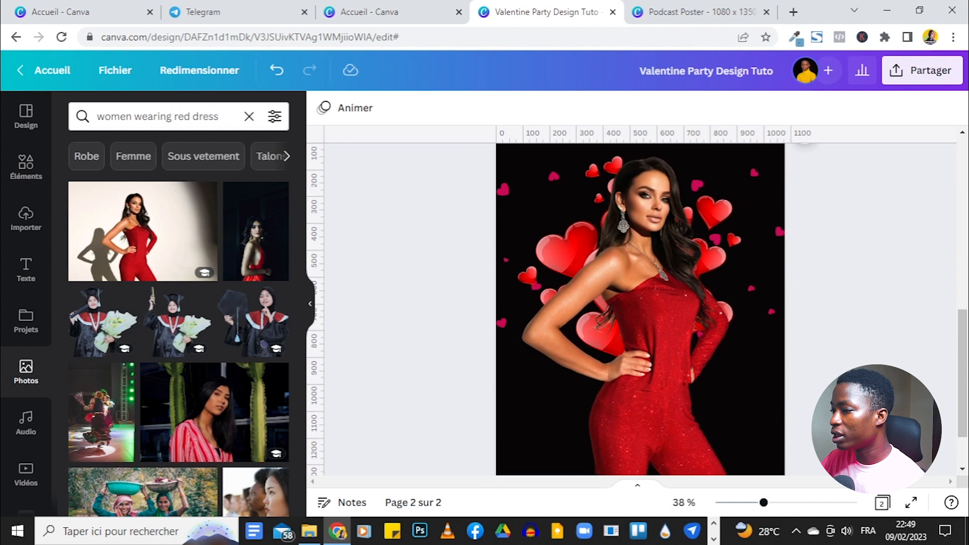
pyautogui.moveTo(640, 396); pyautogui.dragTo(649, 396)
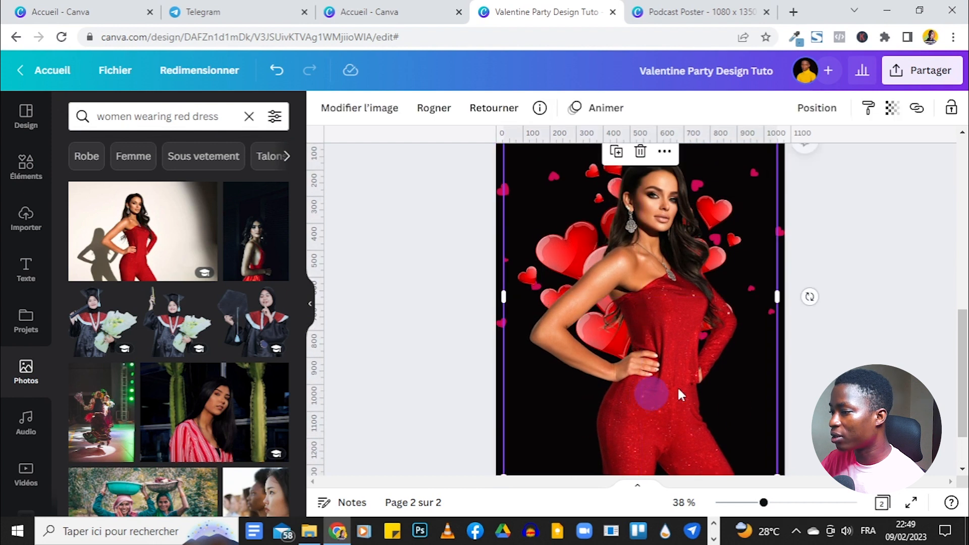
pyautogui.click(842, 355)
pyautogui.scroll(-1, 906, 343)
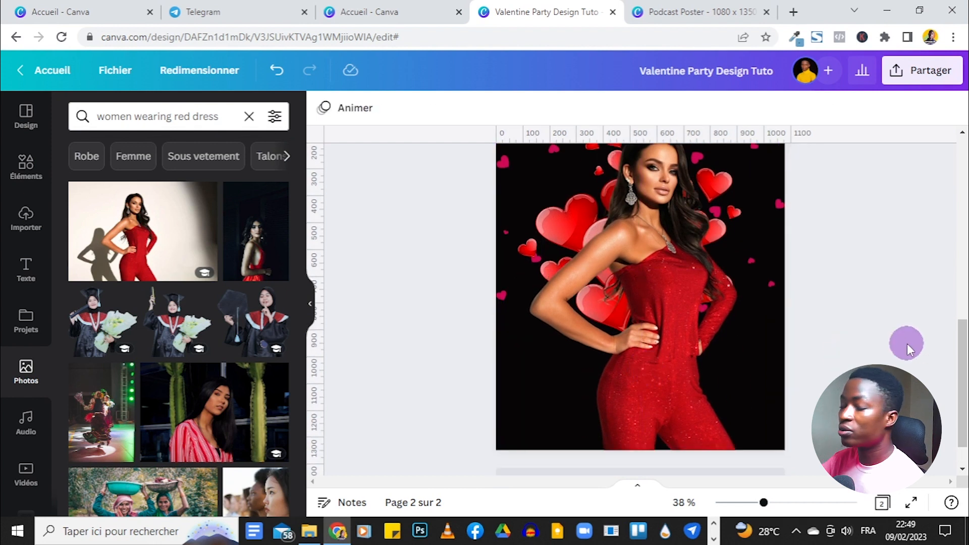
# Add a text box reading "VALENTINE" over the woman on page 2, following the model poster on page 1.
pyautogui.scroll(15, 906, 343)
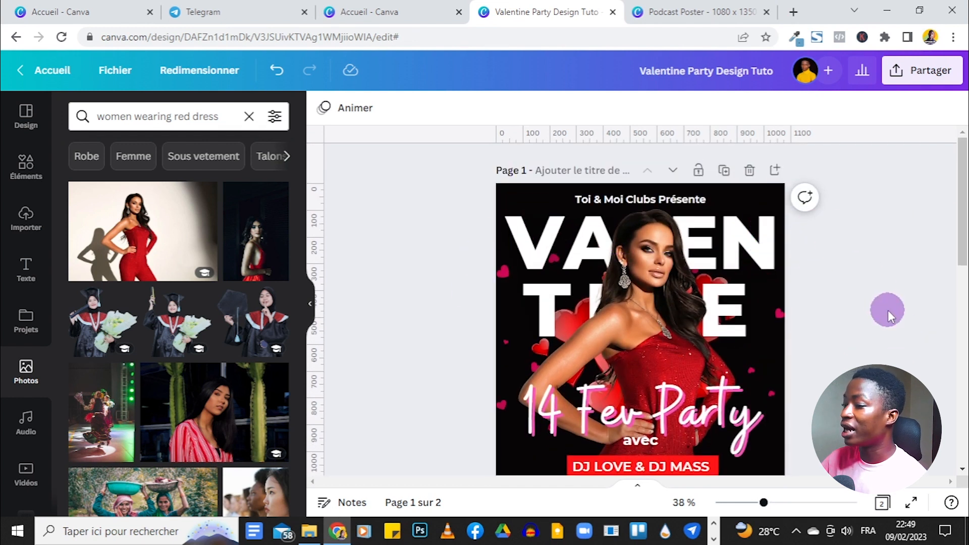
pyautogui.scroll(-10, 888, 310)
pyautogui.scroll(-10, 888, 310)
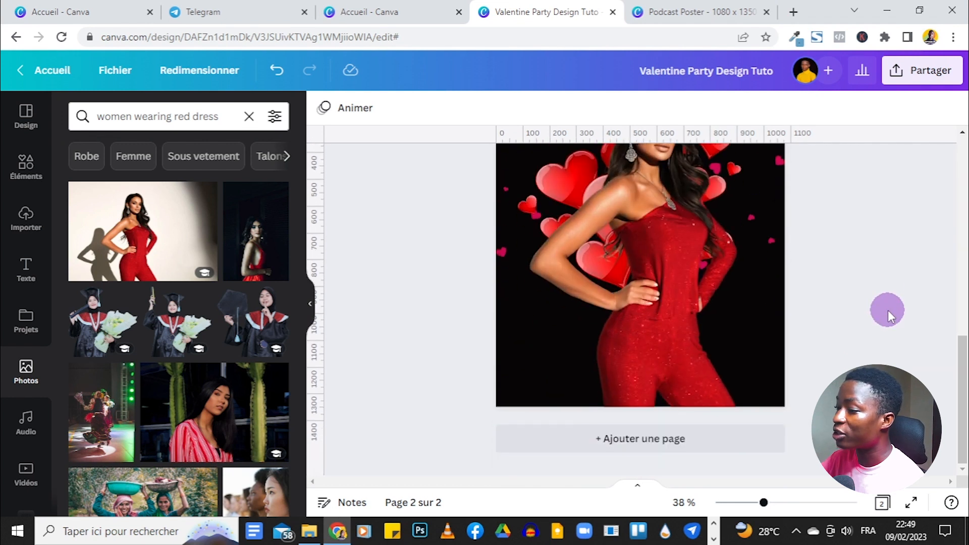
pyautogui.scroll(5, 888, 311)
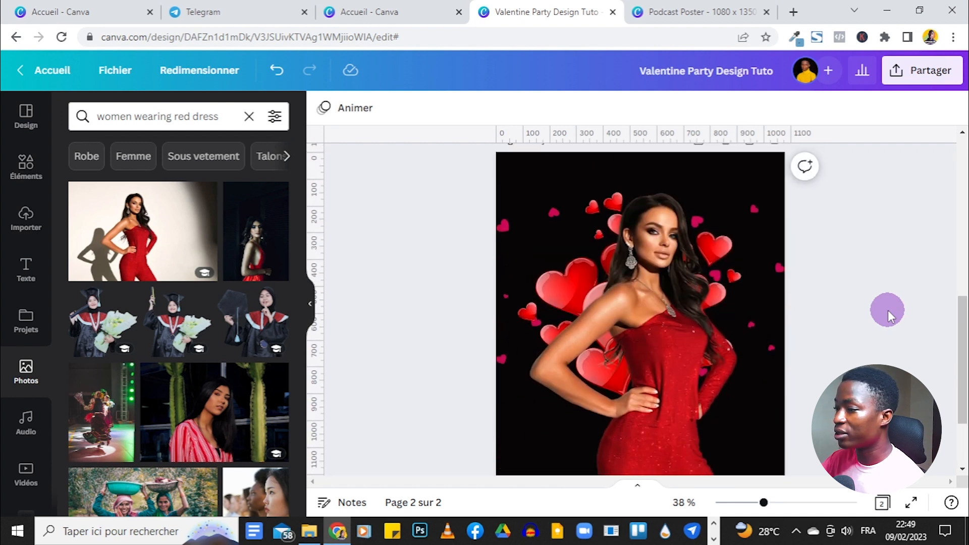
pyautogui.scroll(-2, 890, 336)
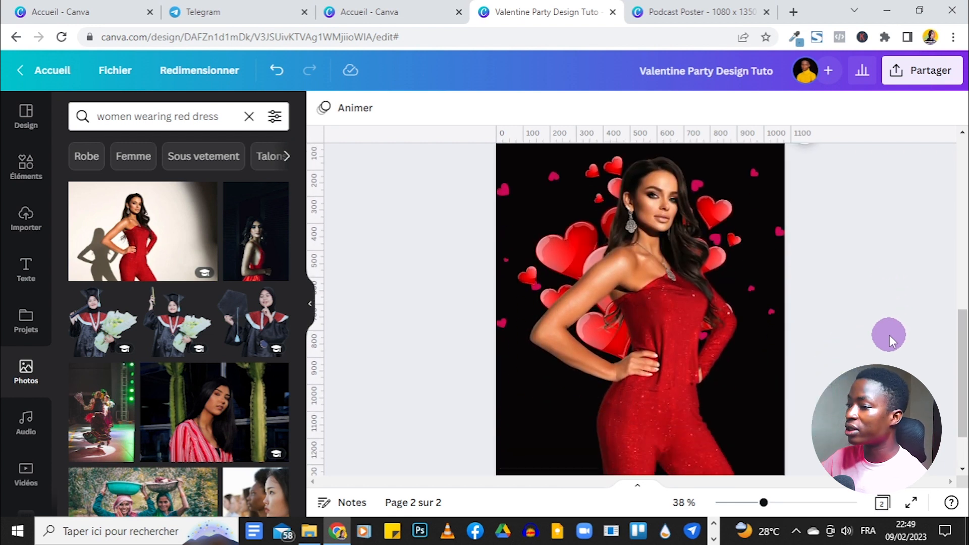
pyautogui.press('t')
pyautogui.moveTo(566, 291); pyautogui.dragTo(455, 257)
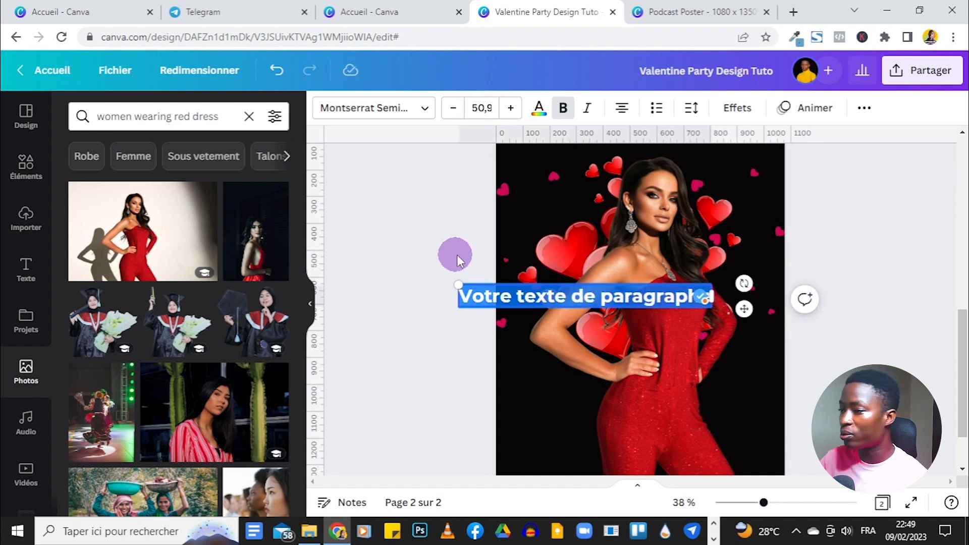
pyautogui.click(593, 293)
pyautogui.tripleClick(593, 293)
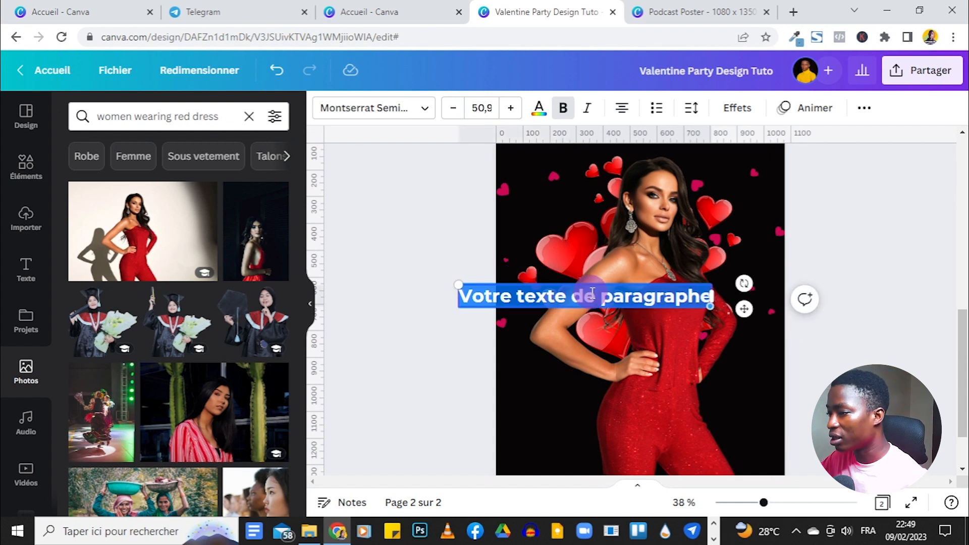
pyautogui.write('VALEN')
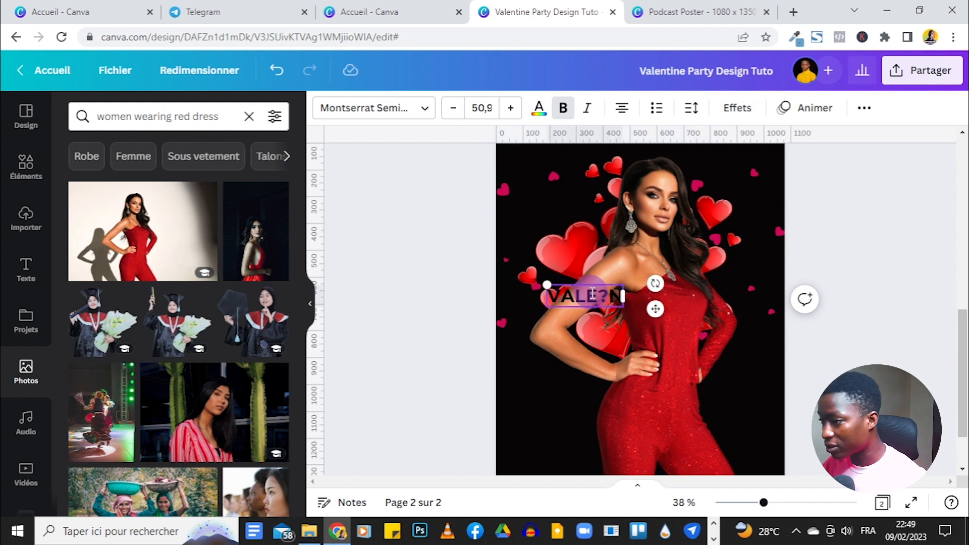
pyautogui.write('TINE')
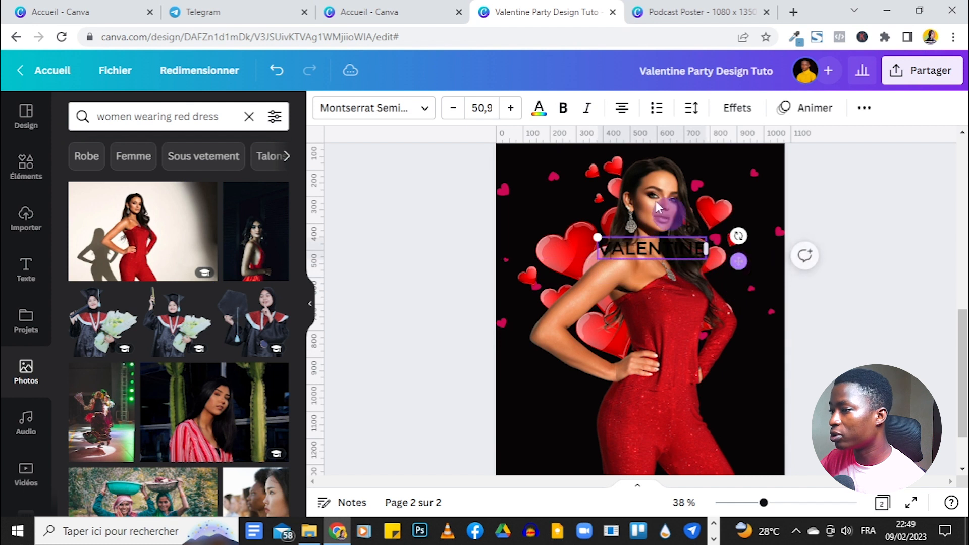
# Colour the VALENTINE text white.
pyautogui.click(549, 110)
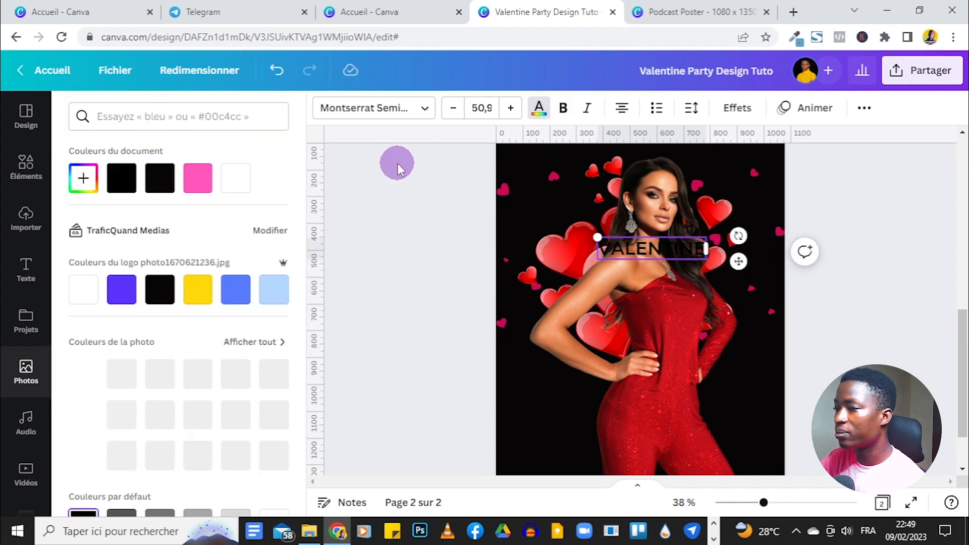
pyautogui.click(236, 179)
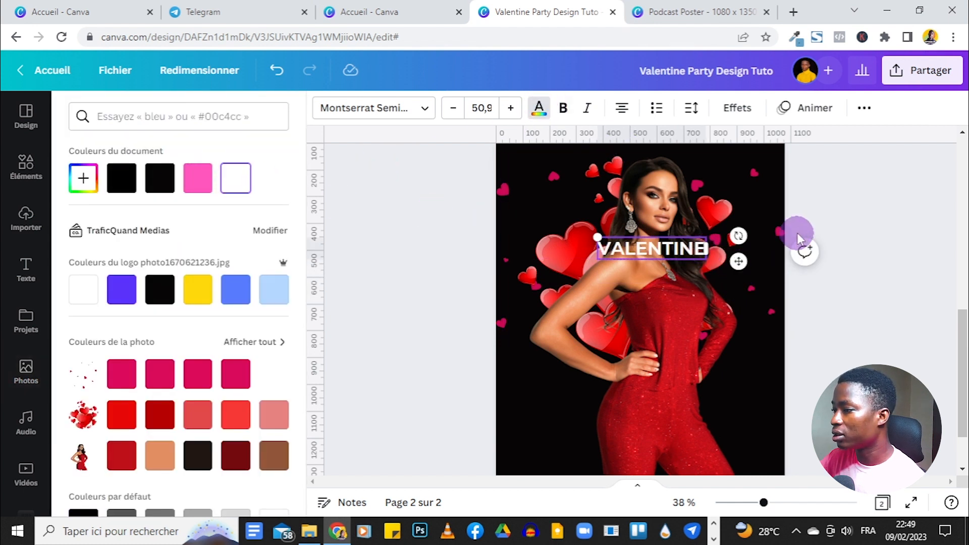
pyautogui.press('Escape')
# Split the title into two lines, "VALEN" and "TINE", as on the model poster.
pyautogui.scroll(8, 831, 213)
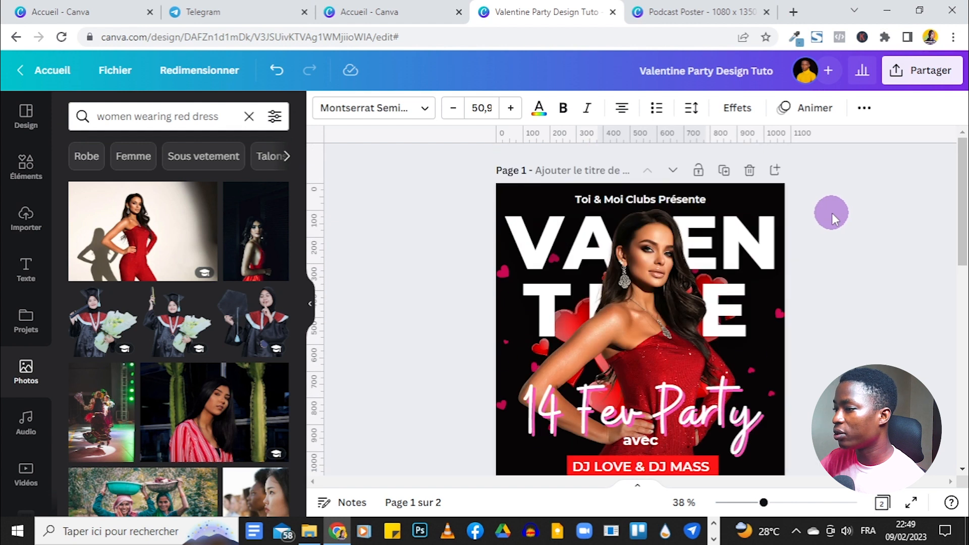
pyautogui.scroll(-8, 832, 213)
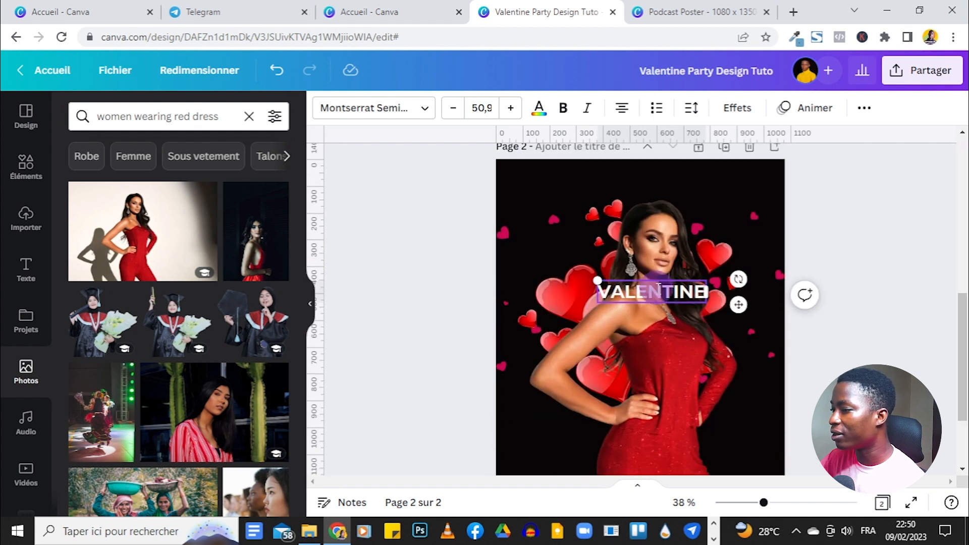
pyautogui.click(662, 291)
pyautogui.press('Return')
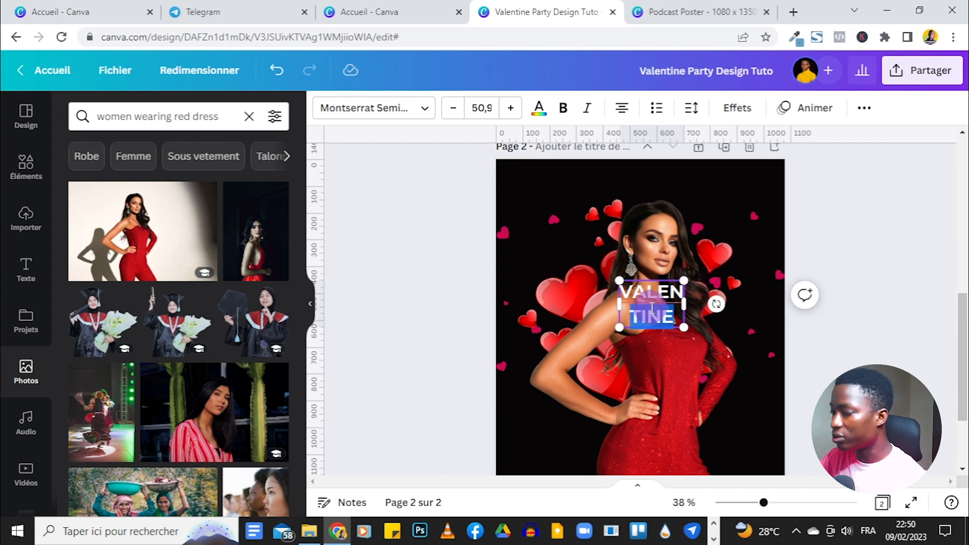
# Set the title's font to Montserrat Extra-Bold and make it bold.
pyautogui.click(389, 108)
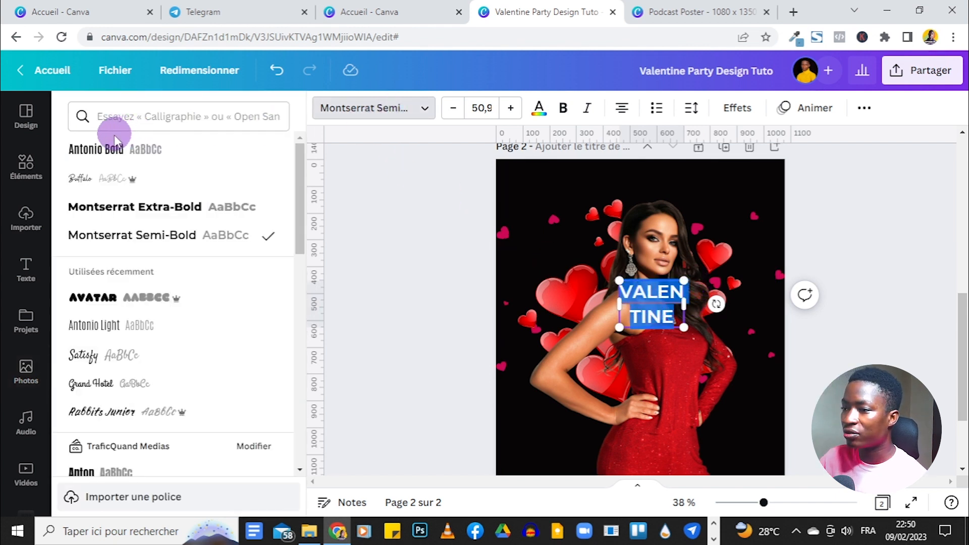
pyautogui.click(201, 203)
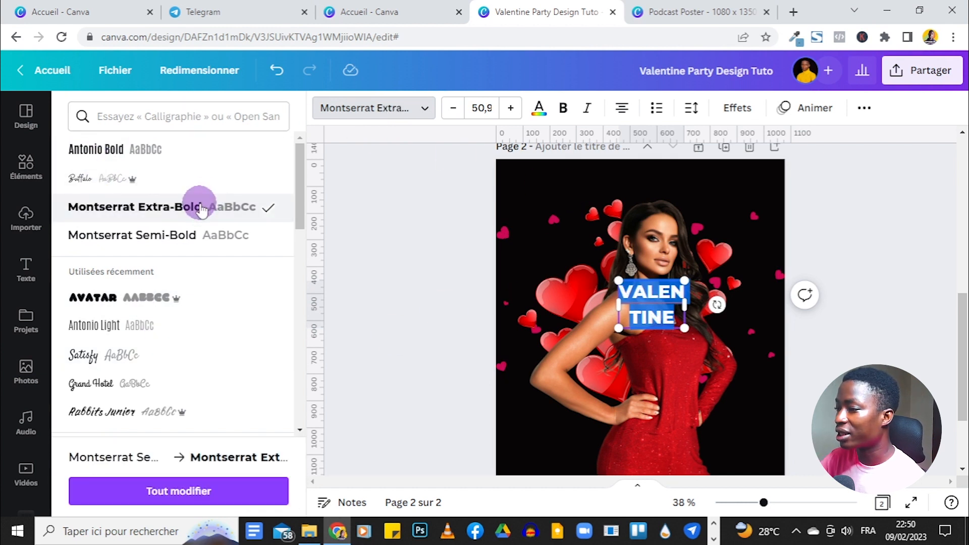
pyautogui.click(560, 109)
# Enlarge the two-line title to font size 202 and centre it across the upper part of page 2.
pyautogui.moveTo(618, 280); pyautogui.dragTo(477, 260)
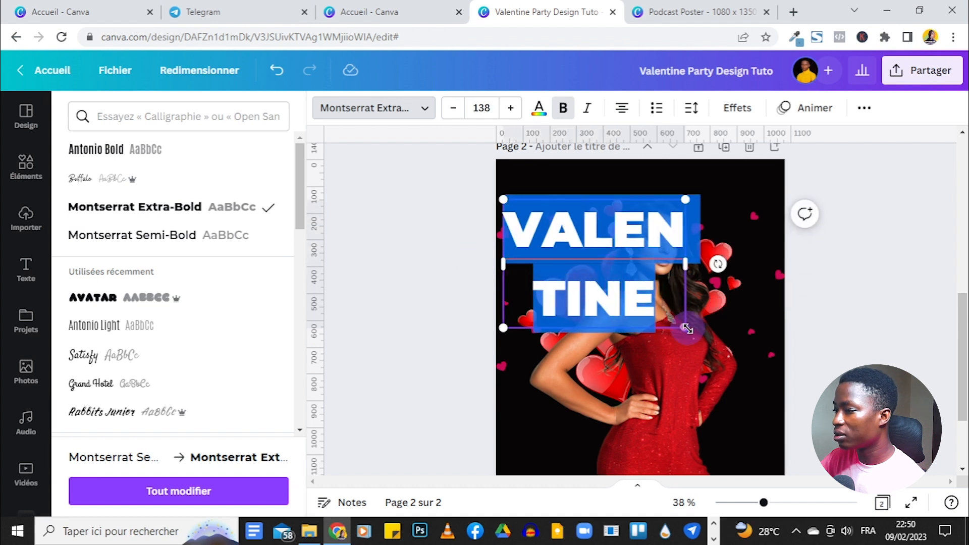
pyautogui.moveTo(687, 329); pyautogui.dragTo(730, 359)
pyautogui.press('Escape')
pyautogui.scroll(2, 877, 280)
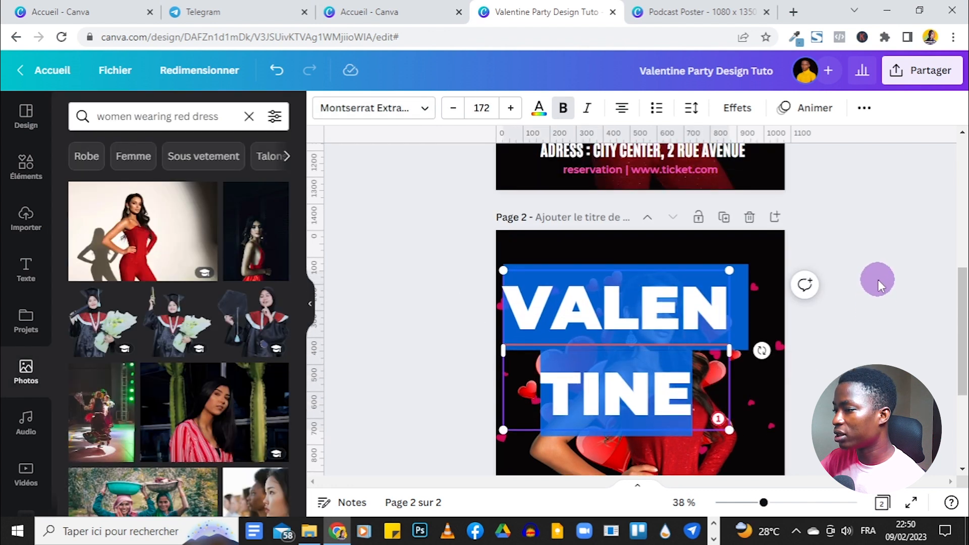
pyautogui.click(878, 279)
pyautogui.moveTo(596, 324); pyautogui.dragTo(588, 305)
pyautogui.moveTo(735, 408); pyautogui.dragTo(777, 435)
pyautogui.click(882, 336)
pyautogui.moveTo(685, 326); pyautogui.dragTo(682, 328)
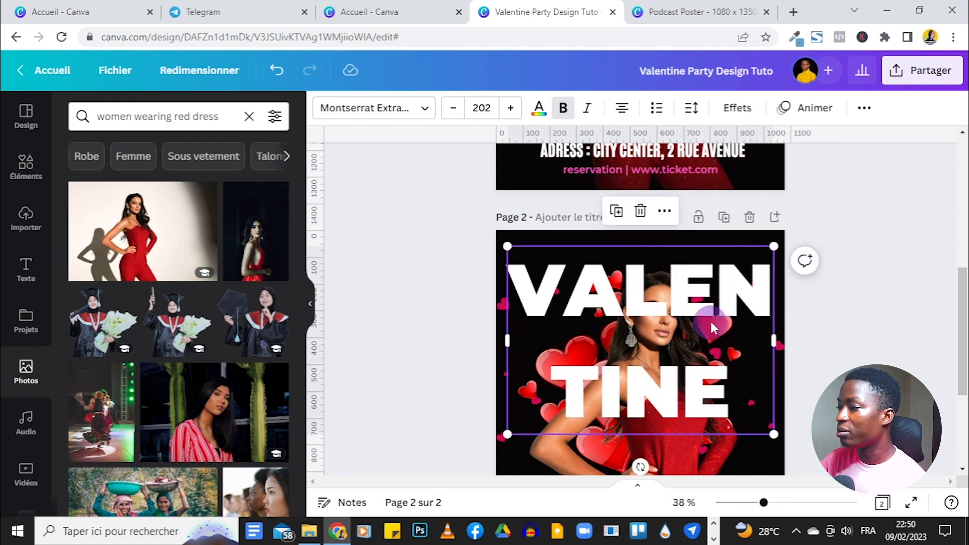
# Reduce the title's line spacing to 0.86 and compare it with the model poster on page 1.
pyautogui.click(693, 108)
pyautogui.moveTo(794, 210); pyautogui.dragTo(738, 210)
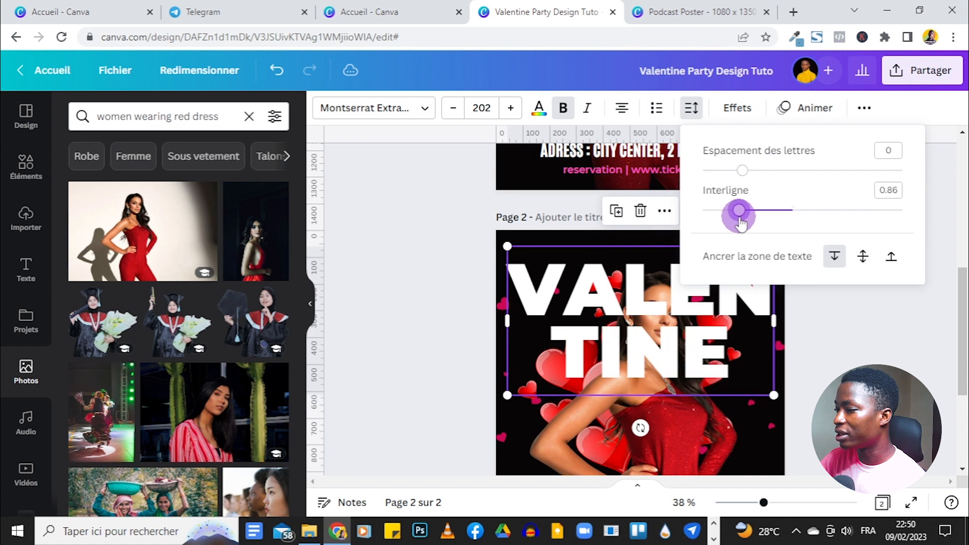
pyautogui.click(874, 385)
pyautogui.click(873, 303)
pyautogui.scroll(5, 870, 259)
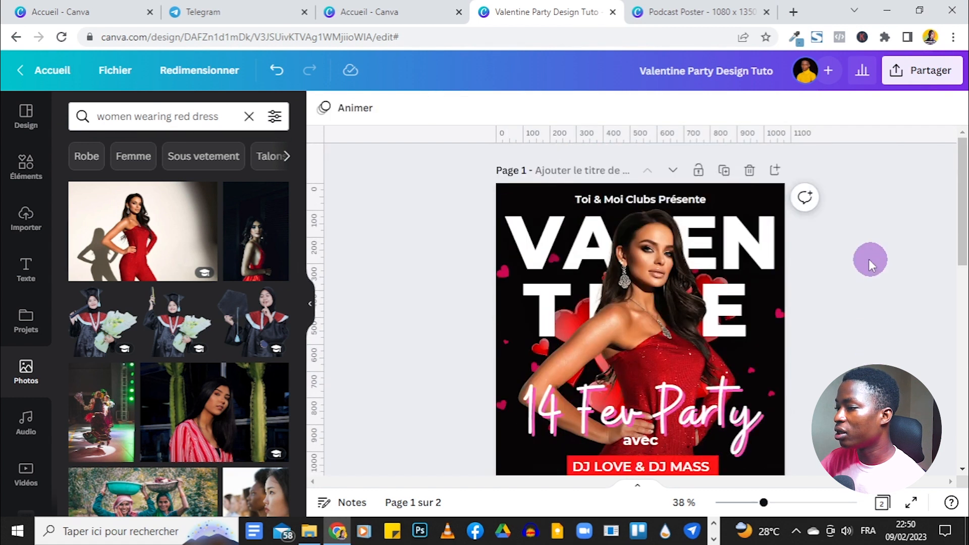
# Set the title's line spacing to 0.9 on page 2 and compare it with the model poster on page 1.
pyautogui.scroll(-5, 858, 276)
pyautogui.click(714, 427)
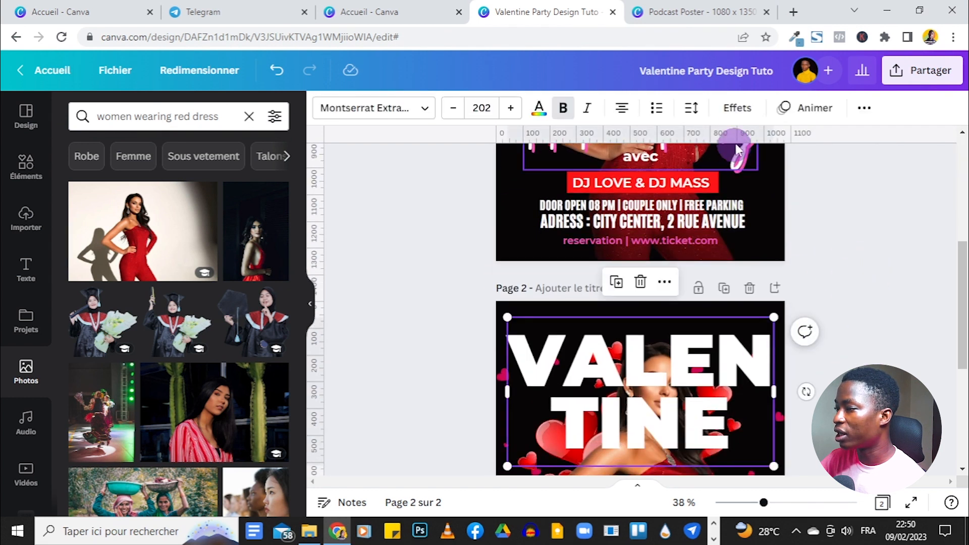
pyautogui.click(692, 111)
pyautogui.moveTo(740, 217); pyautogui.dragTo(745, 215)
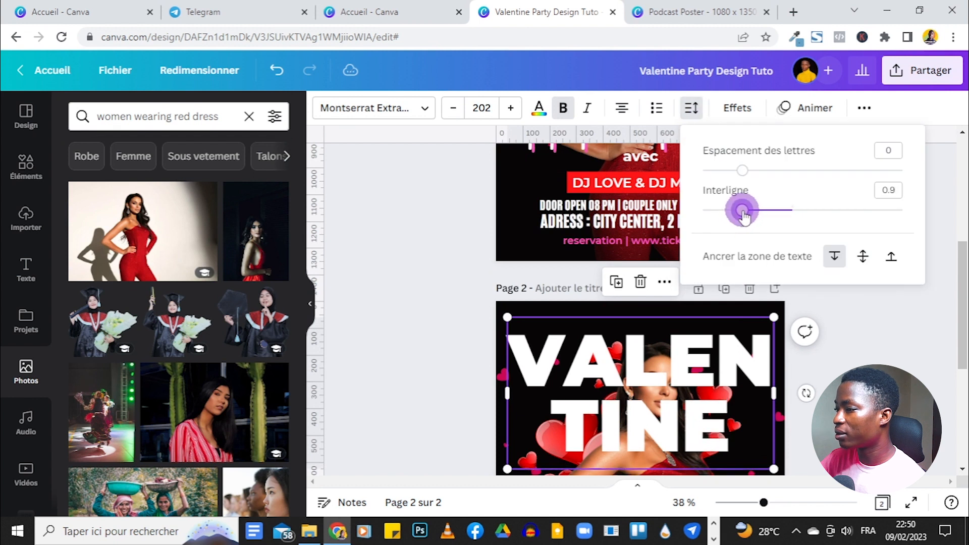
pyautogui.click(850, 349)
pyautogui.scroll(-3, 848, 346)
pyautogui.click(848, 345)
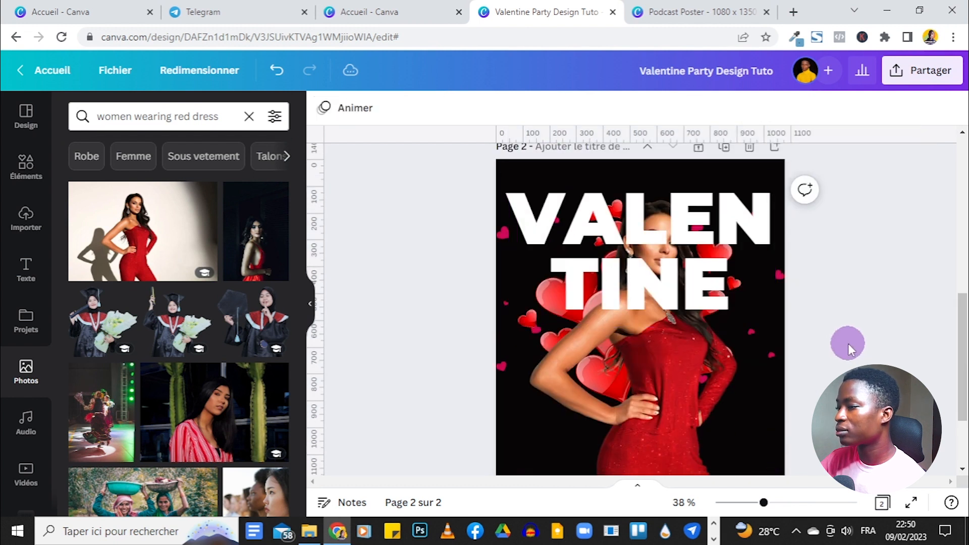
pyautogui.scroll(5, 845, 343)
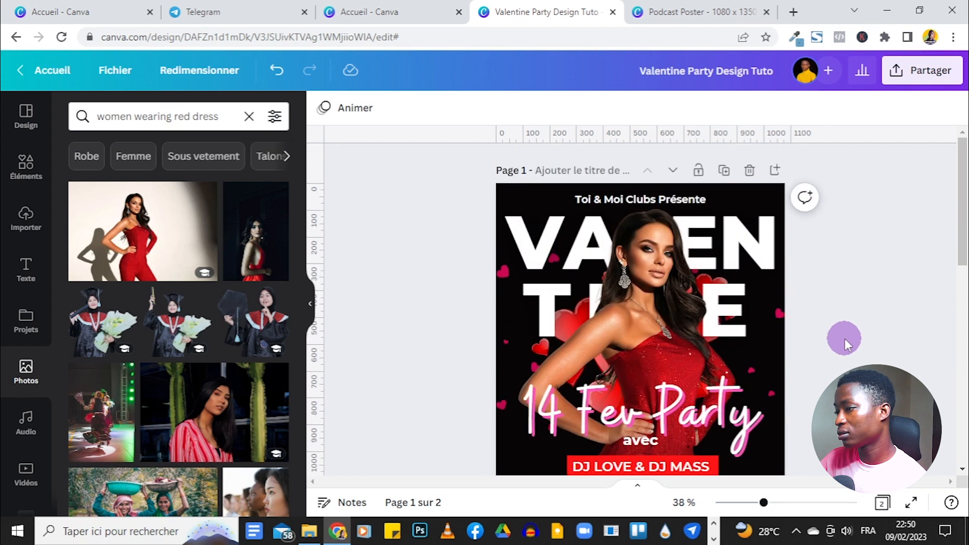
# Apply the Élévation text effect to the title with an intensity of 100.
pyautogui.scroll(-5, 844, 338)
pyautogui.click(635, 312)
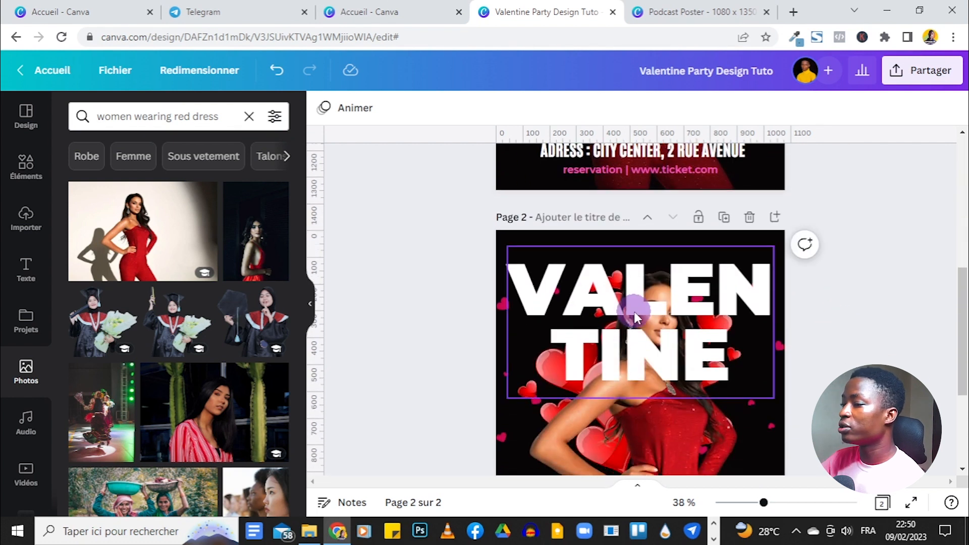
pyautogui.click(737, 107)
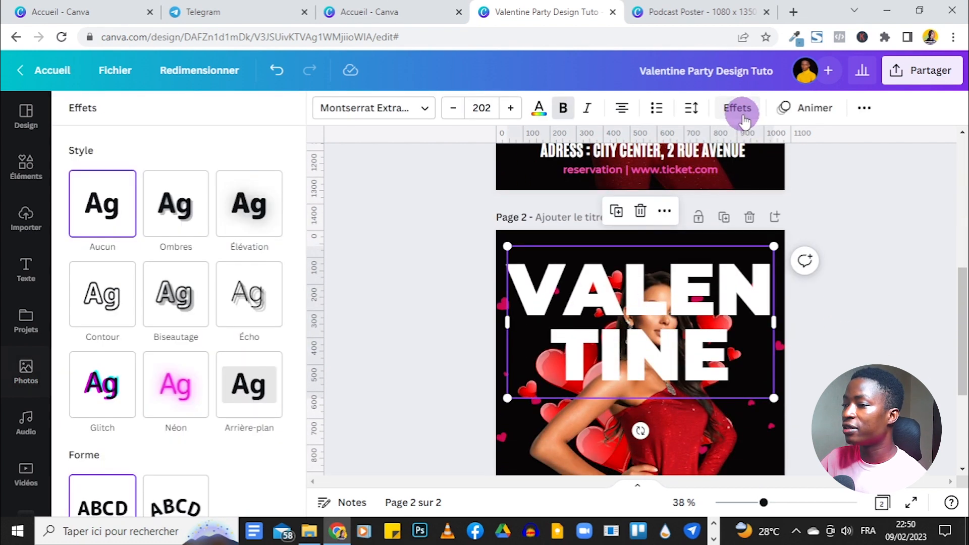
pyautogui.click(249, 222)
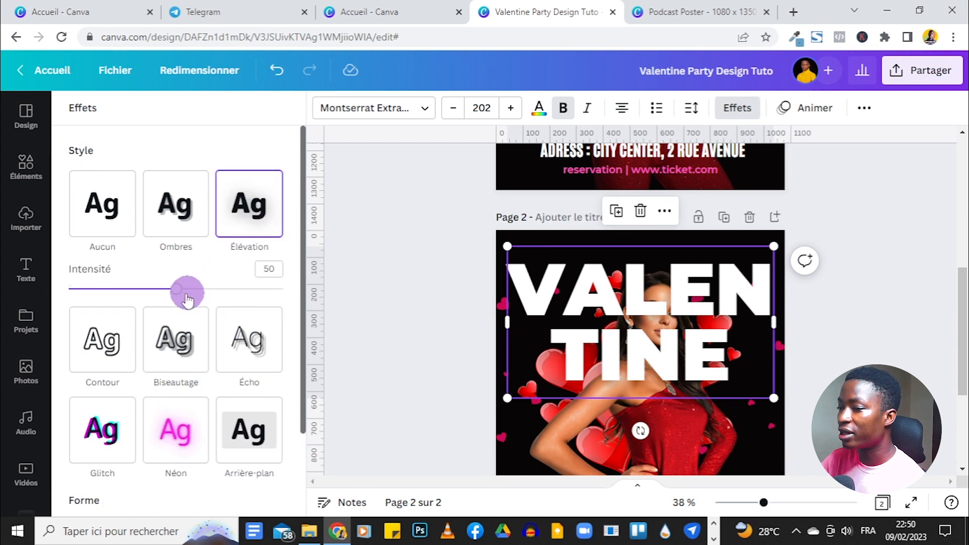
pyautogui.moveTo(186, 290); pyautogui.dragTo(283, 288)
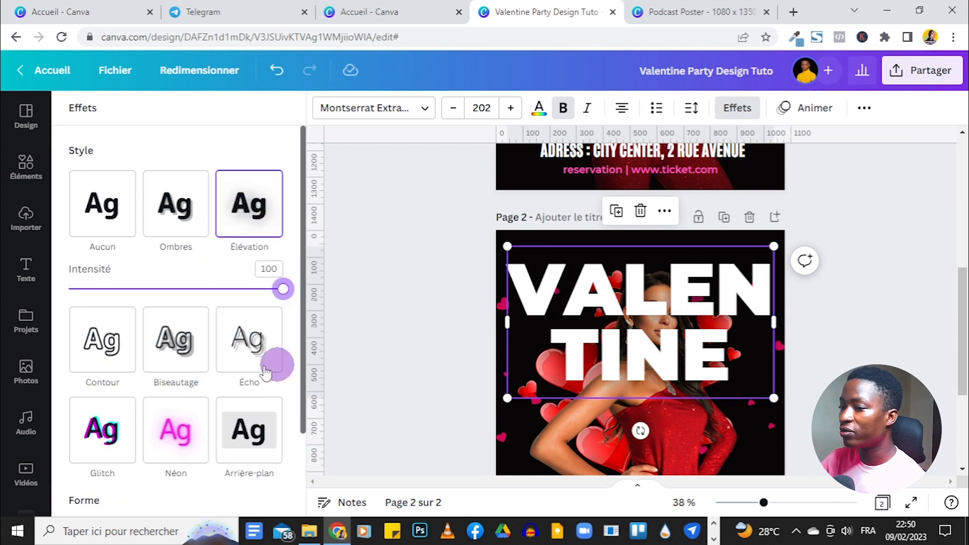
pyautogui.click(431, 251)
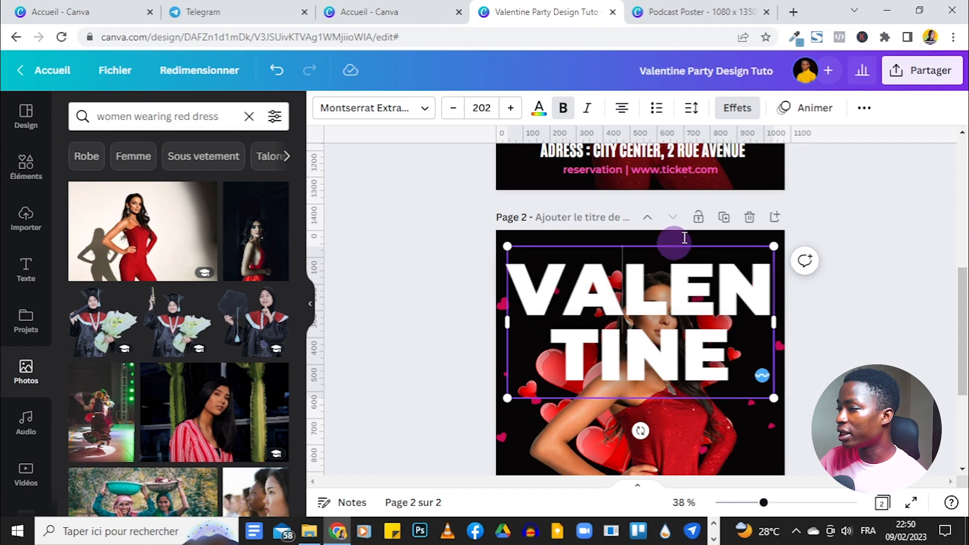
pyautogui.click(822, 220)
# Send the title backward so that it sits behind the woman cut-out.
pyautogui.click(726, 275)
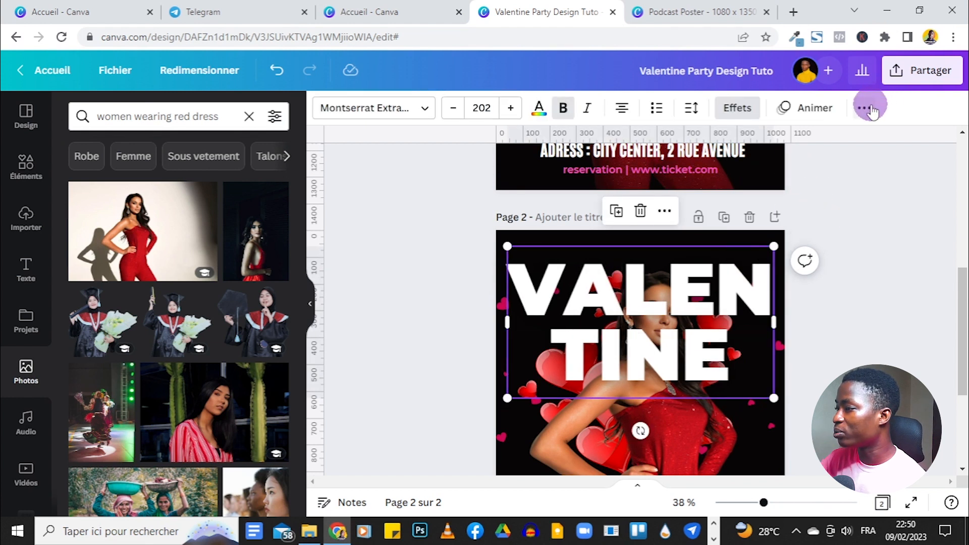
pyautogui.click(864, 108)
pyautogui.click(721, 142)
pyautogui.click(690, 180)
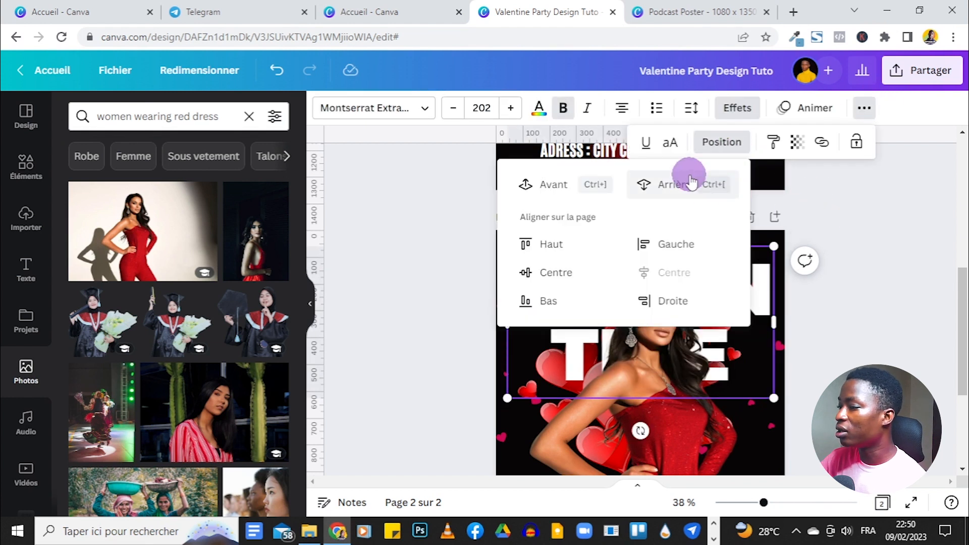
pyautogui.click(903, 213)
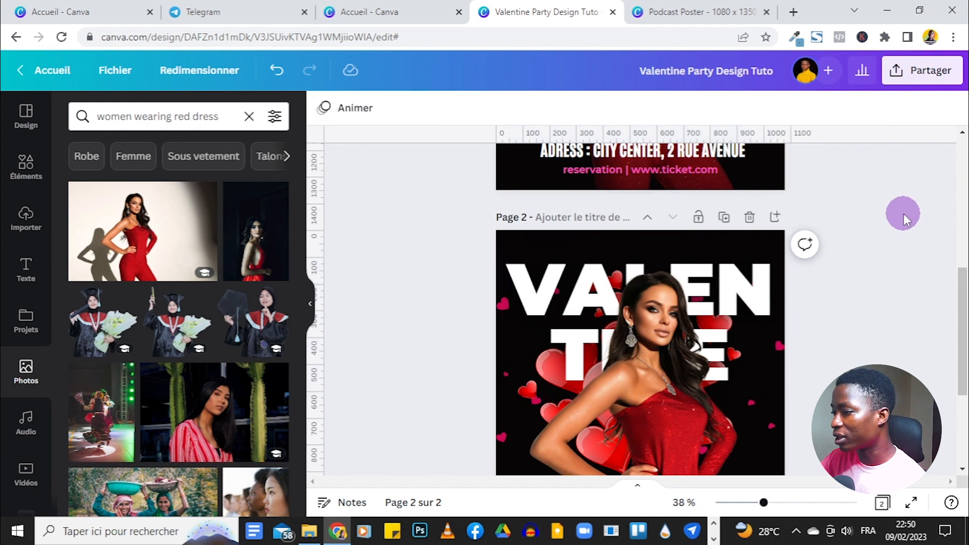
# Compare the layered title on page 2 with the model poster on page 1, checking the lettering and spacing.
pyautogui.scroll(-3, 904, 213)
pyautogui.scroll(10, 903, 213)
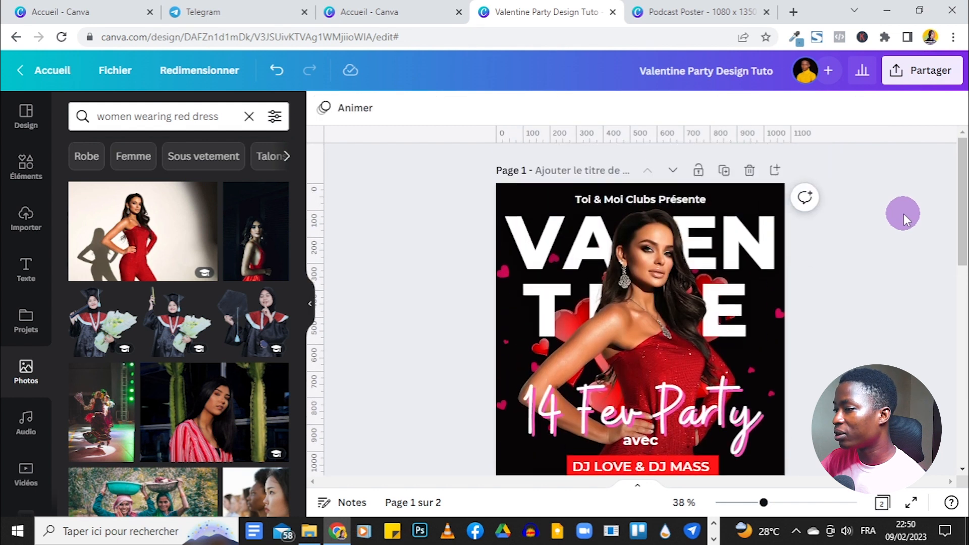
pyautogui.scroll(-7, 903, 213)
pyautogui.scroll(-2, 903, 214)
pyautogui.scroll(6, 903, 213)
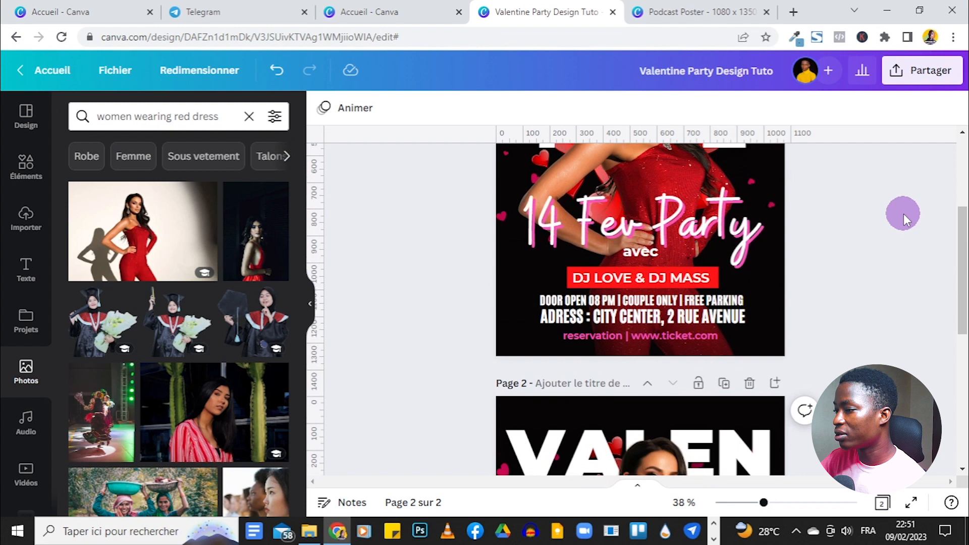
pyautogui.scroll(1, 903, 214)
pyautogui.scroll(-5, 903, 213)
# Try to select the word TINE of the title behind the woman cut-out.
pyautogui.click(566, 342)
pyautogui.doubleClick(565, 343)
pyautogui.click(878, 221)
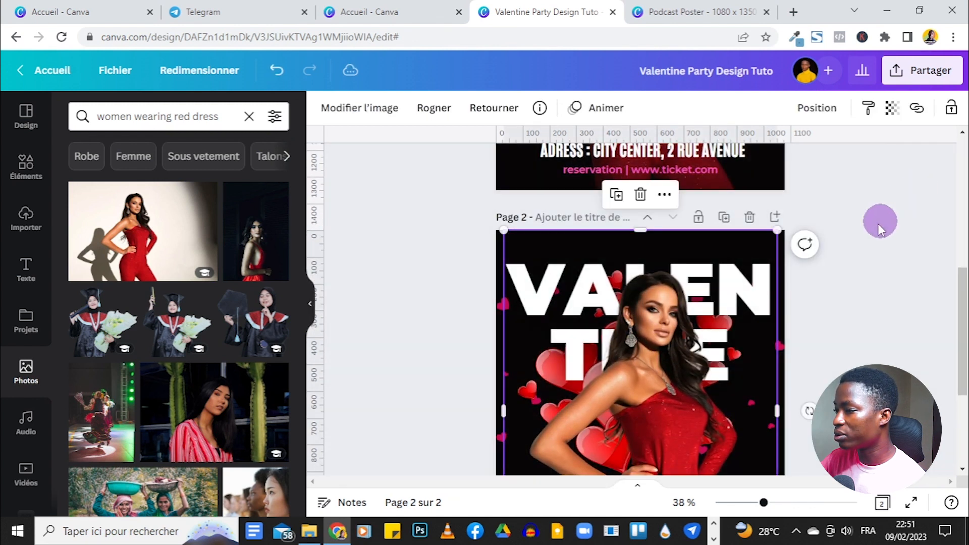
pyautogui.click(640, 334)
pyautogui.click(641, 334)
pyautogui.click(640, 334)
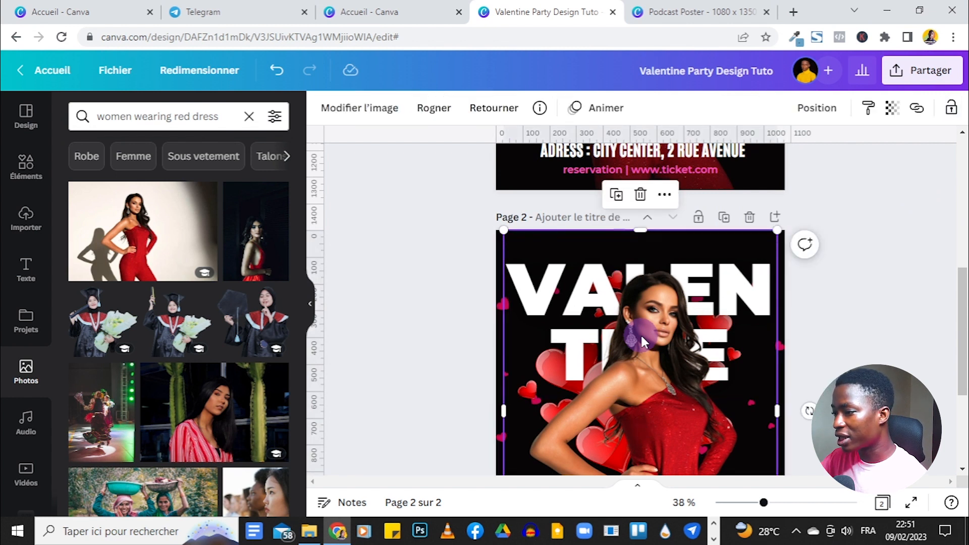
pyautogui.click(640, 334)
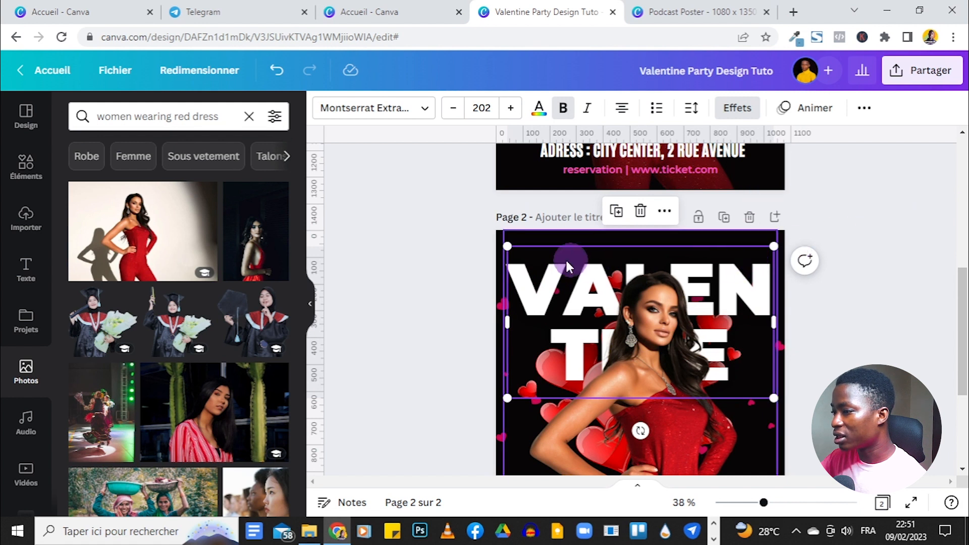
pyautogui.click(538, 256)
pyautogui.click(461, 266)
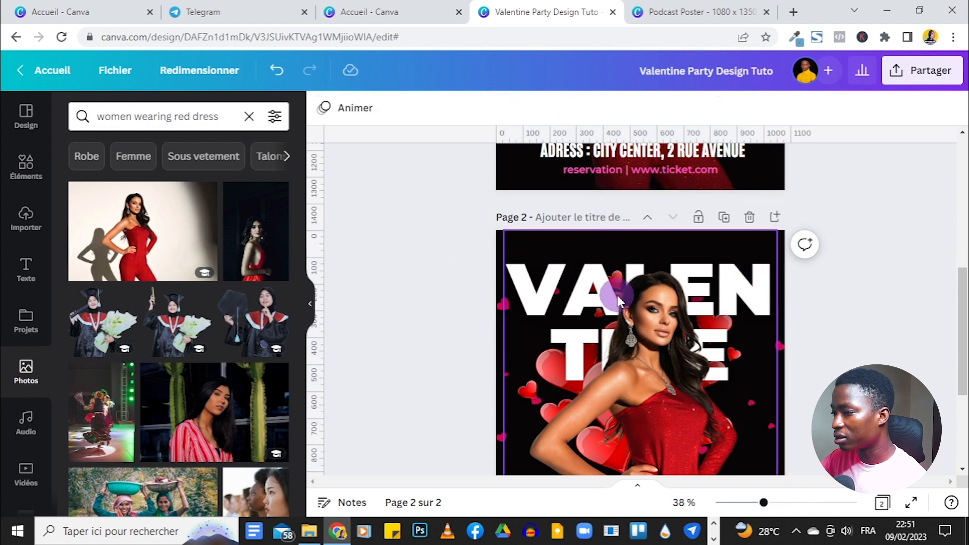
# Take the woman cut-out off page 2 and set the letter spacing of the word TINE to 193.
pyautogui.click(657, 314)
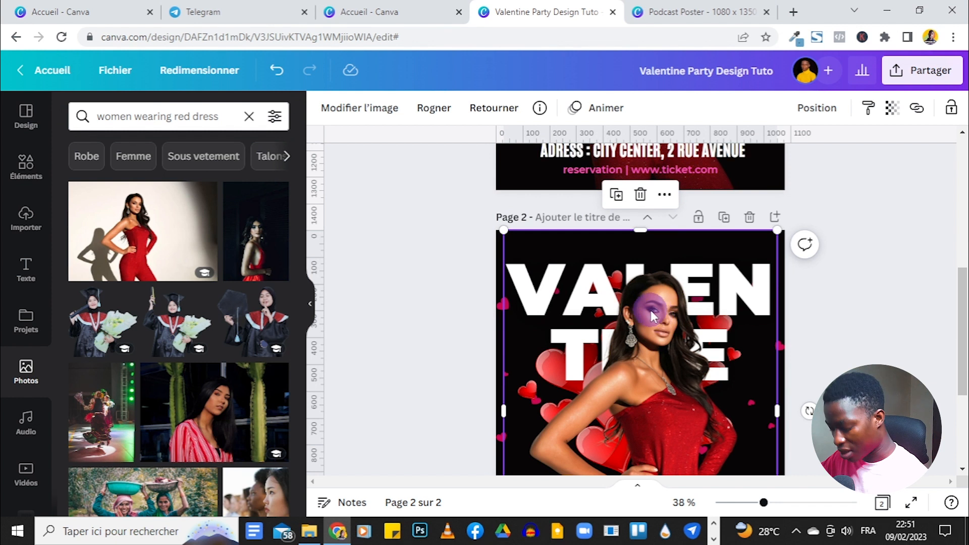
pyautogui.press('Delete')
pyautogui.click(649, 333)
pyautogui.doubleClick(617, 356)
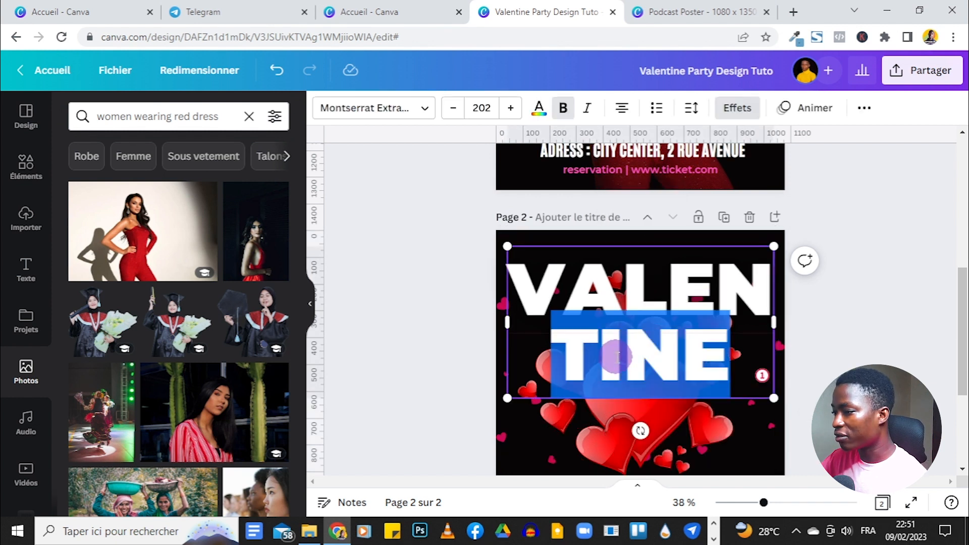
pyautogui.click(863, 107)
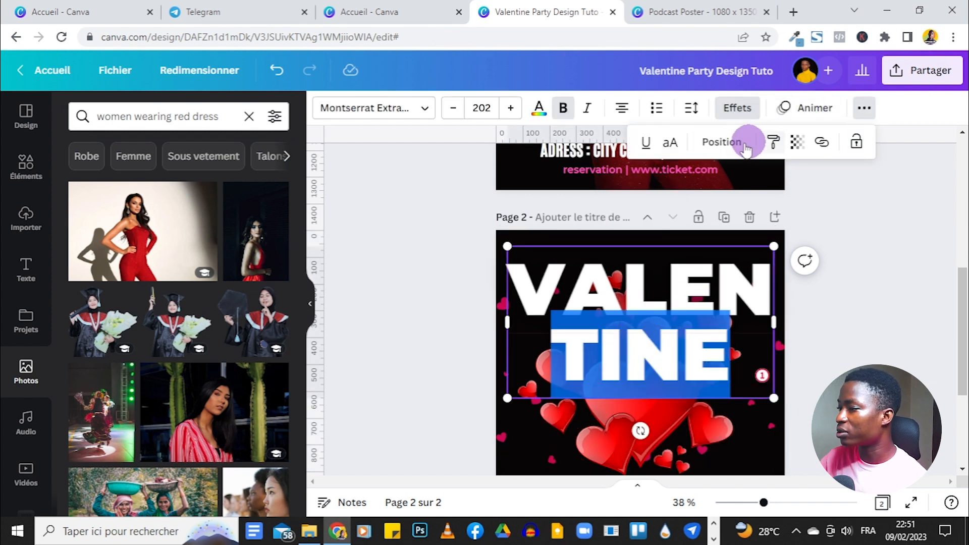
pyautogui.click(722, 142)
pyautogui.click(692, 108)
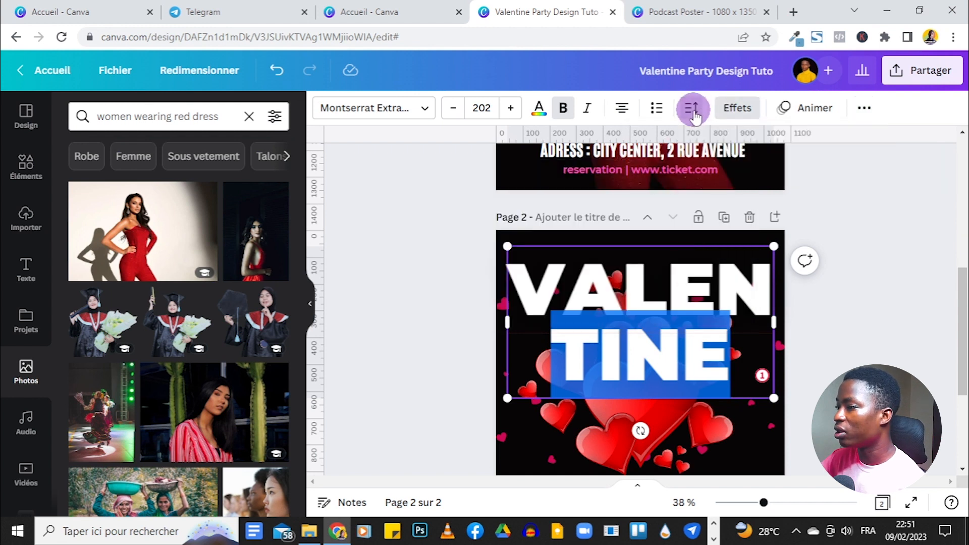
pyautogui.moveTo(746, 178); pyautogui.dragTo(784, 178)
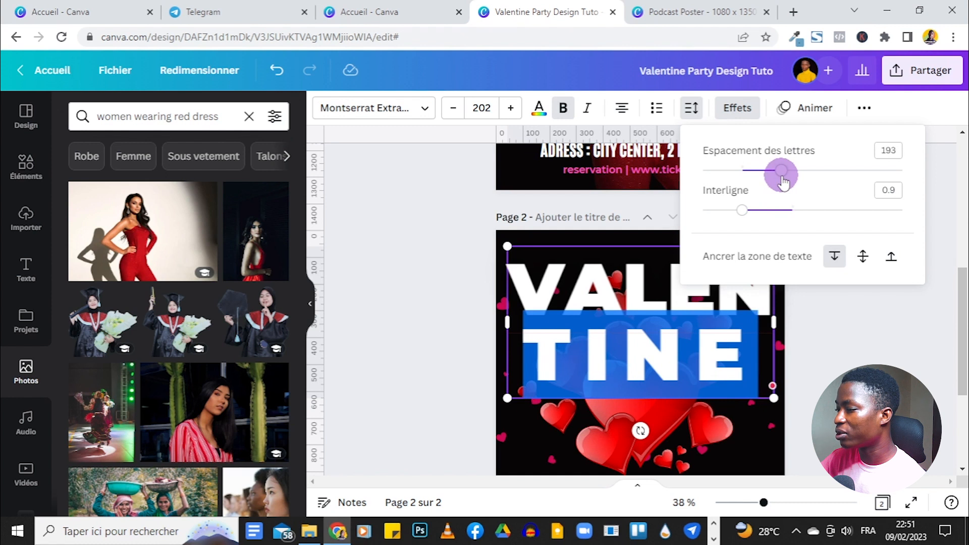
# Put the woman cut-out back in its place in front of the title on page 2.
pyautogui.click(887, 316)
pyautogui.click(887, 316)
pyautogui.scroll(7, 903, 267)
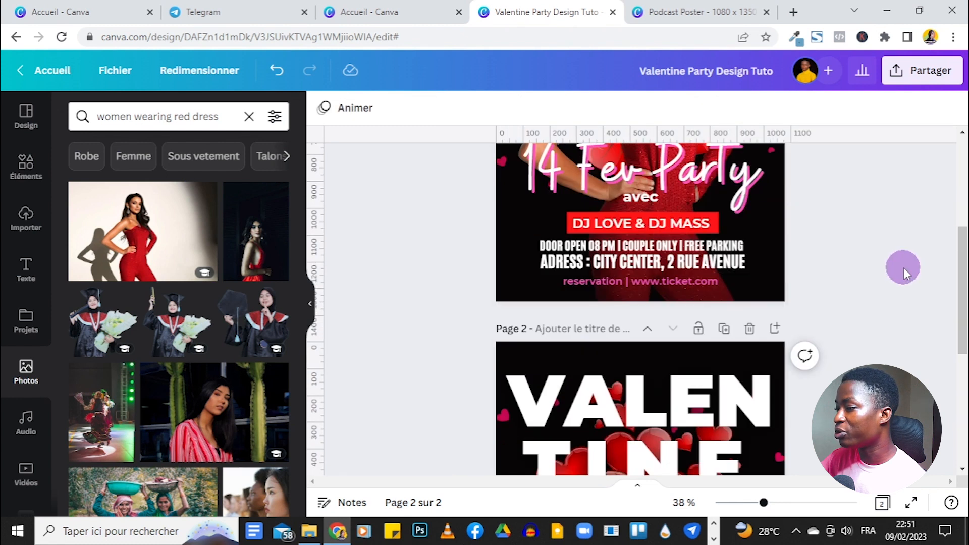
pyautogui.scroll(-7, 890, 254)
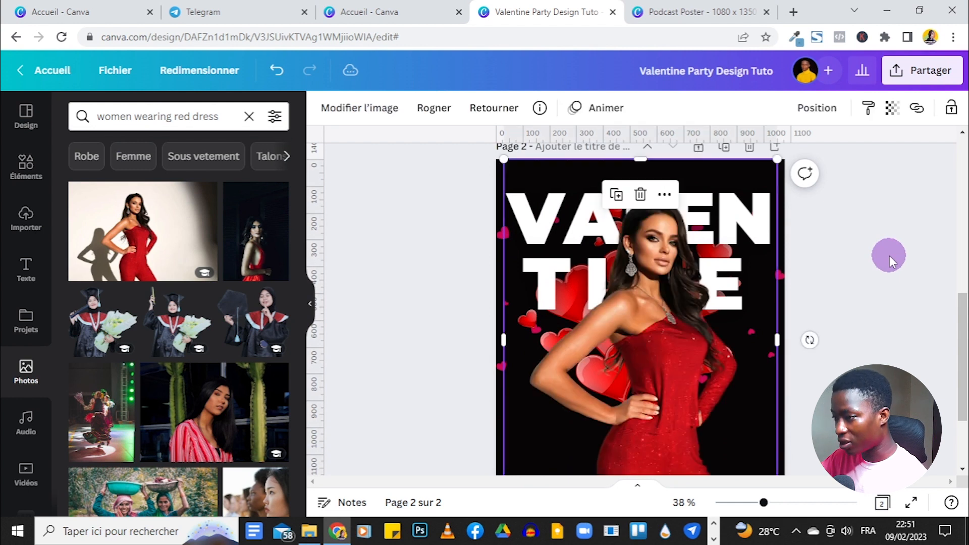
pyautogui.click(889, 255)
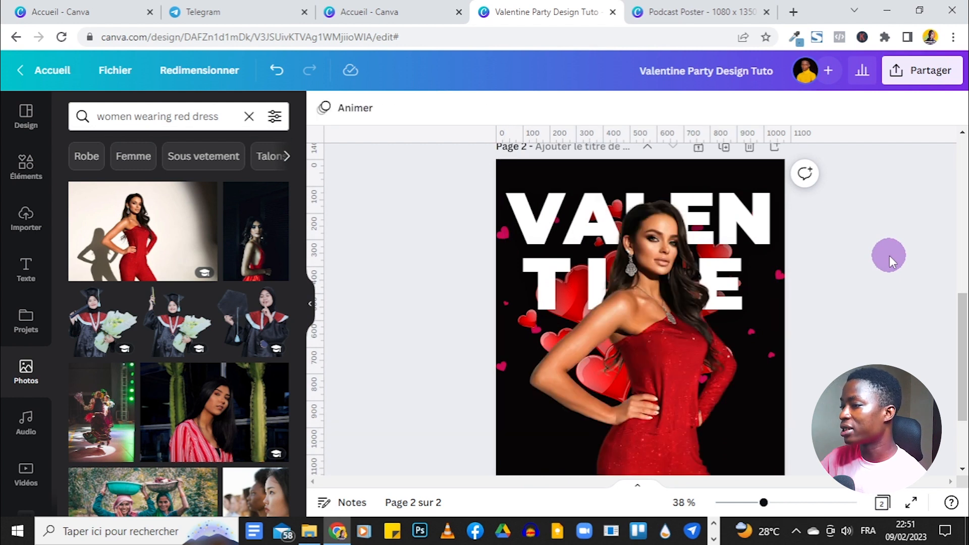
# Examine the lower part of the model poster on page 1 against the lower part of page 2.
pyautogui.scroll(-2, 889, 255)
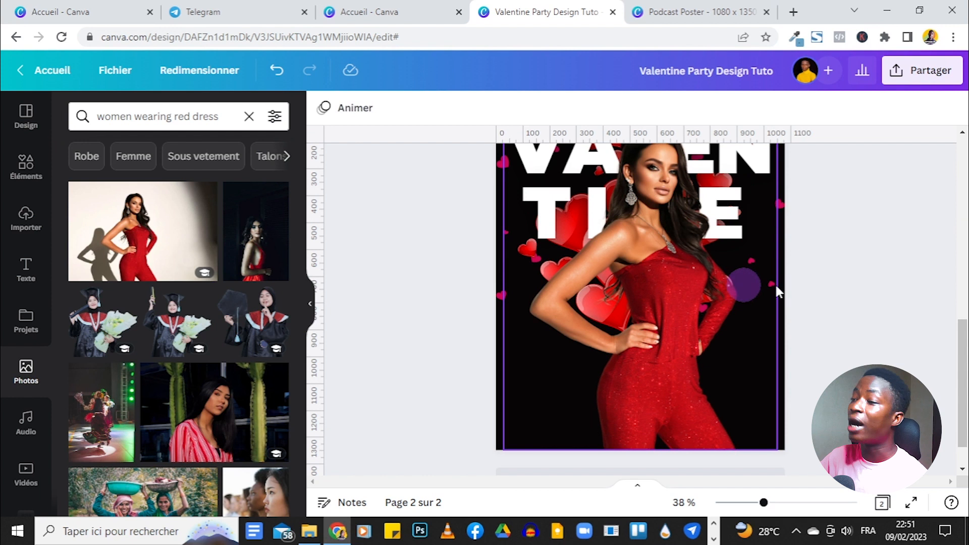
pyautogui.scroll(3, 949, 297)
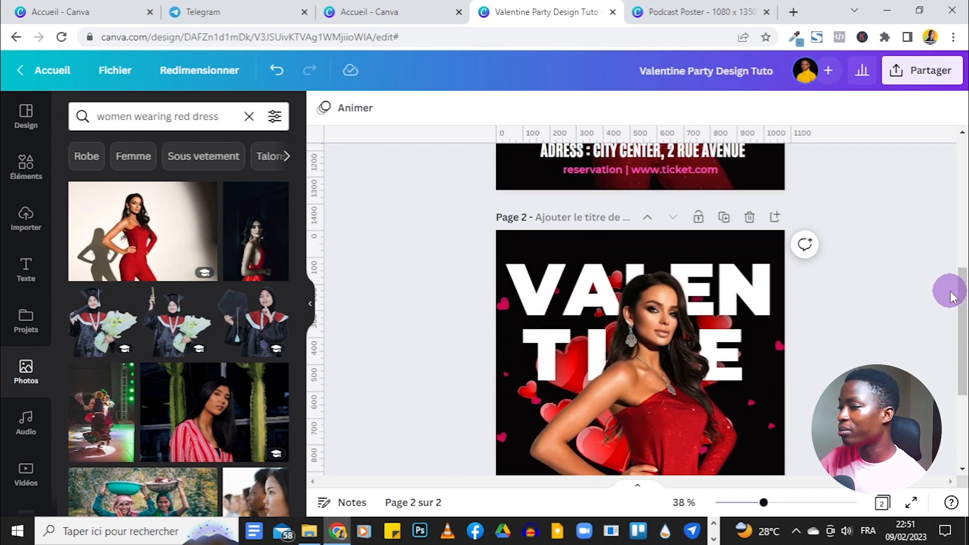
pyautogui.scroll(-4, 951, 297)
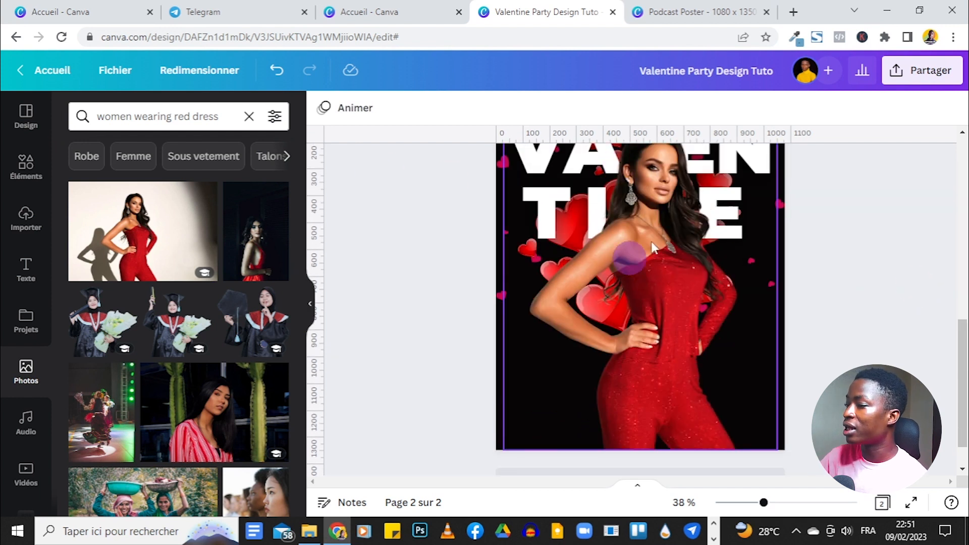
pyautogui.scroll(8, 885, 258)
pyautogui.scroll(6, 885, 259)
pyautogui.scroll(-6, 887, 196)
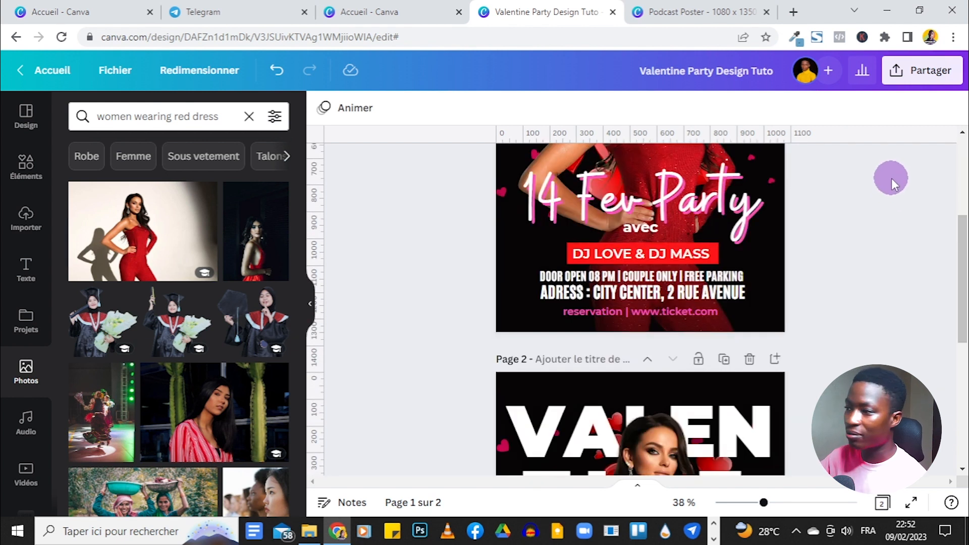
pyautogui.scroll(-4, 888, 221)
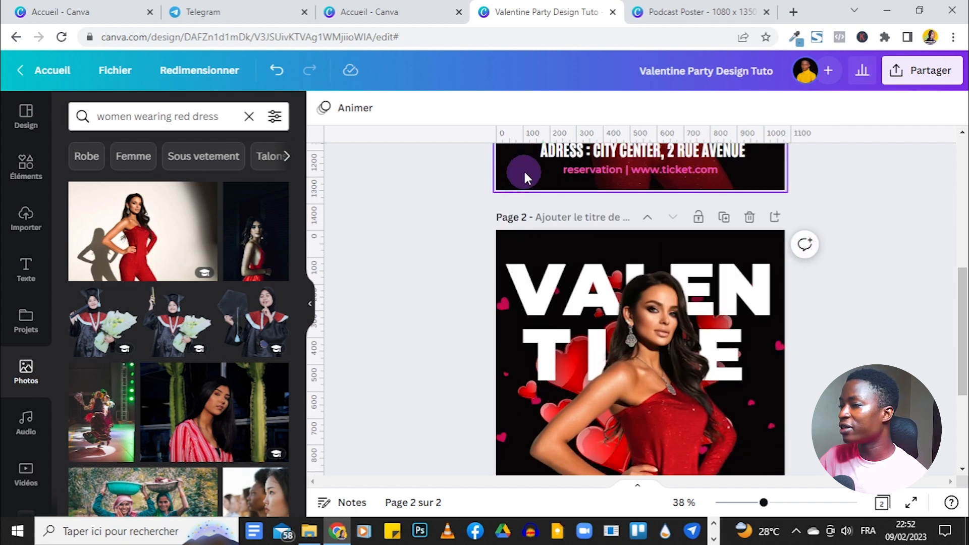
pyautogui.scroll(4, 815, 192)
pyautogui.scroll(-8, 854, 258)
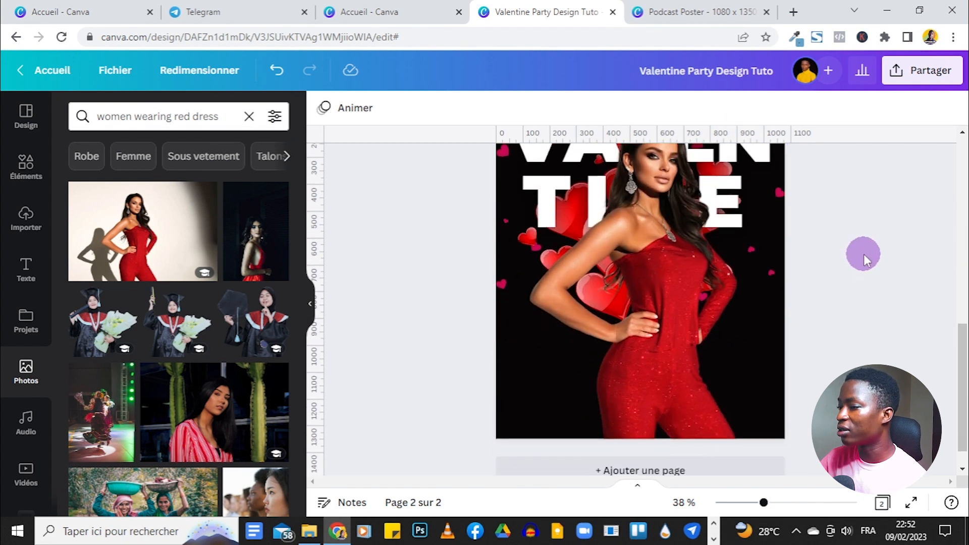
pyautogui.scroll(-1, 863, 254)
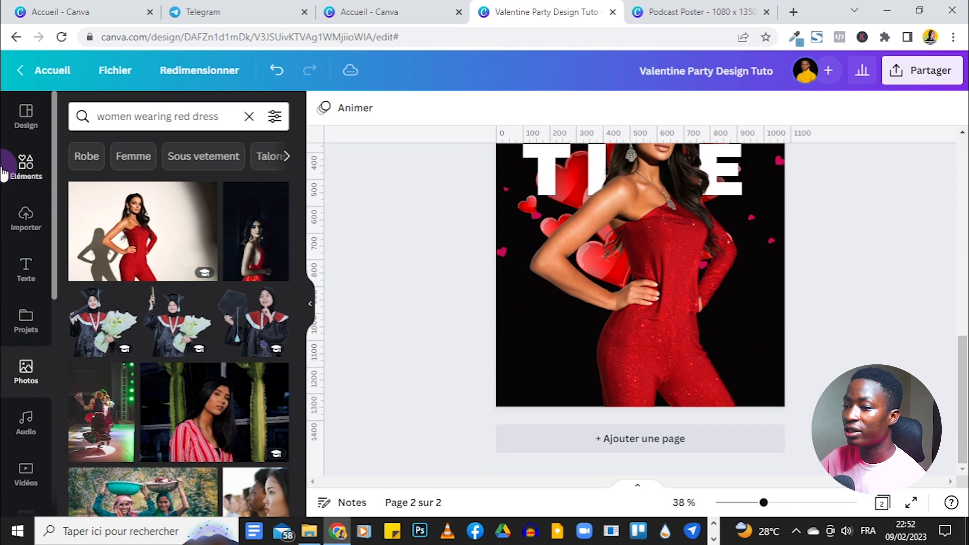
# Search the graphic elements for GRADIENT and add the black fade gradient to page 2.
pyautogui.click(6, 173)
pyautogui.tripleClick(133, 118)
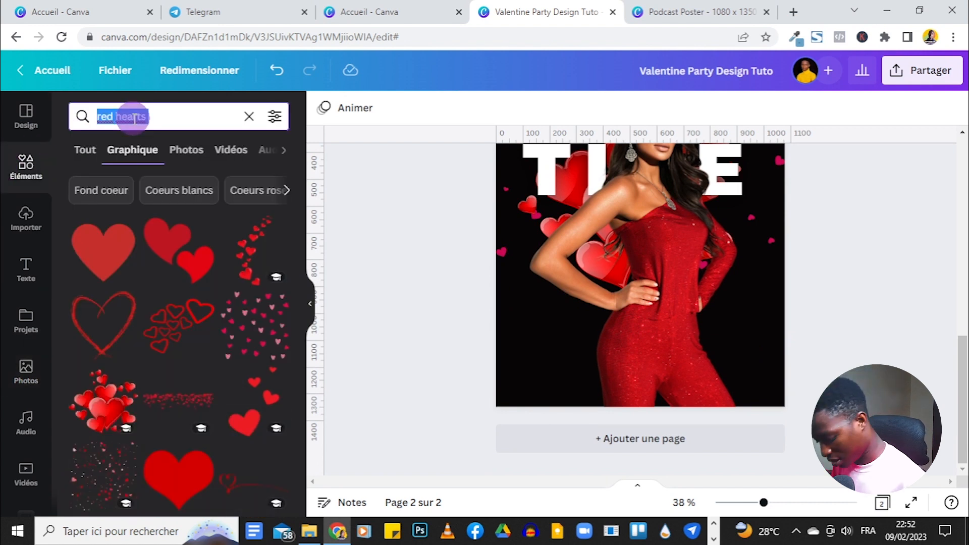
pyautogui.write('GRADIENT')
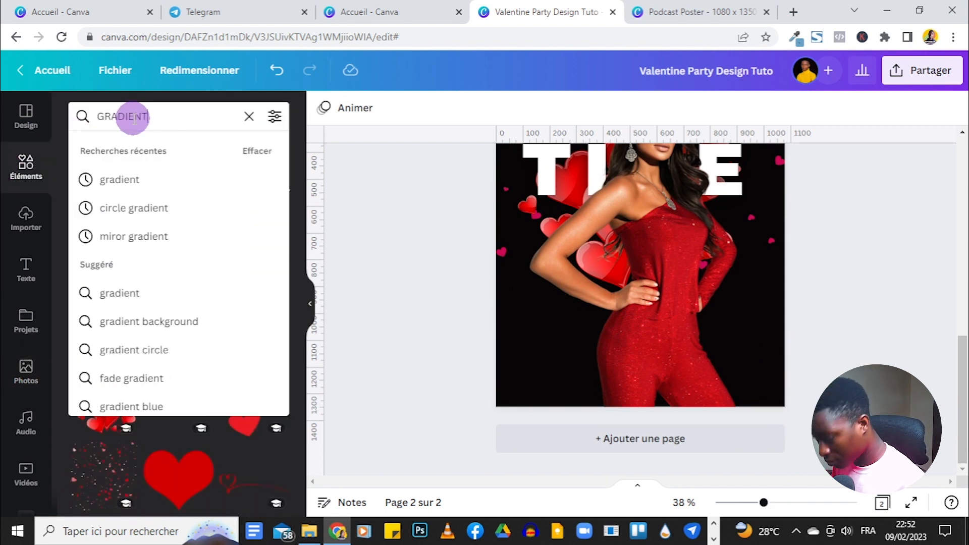
pyautogui.press('Return')
pyautogui.click(197, 309)
pyautogui.click(174, 388)
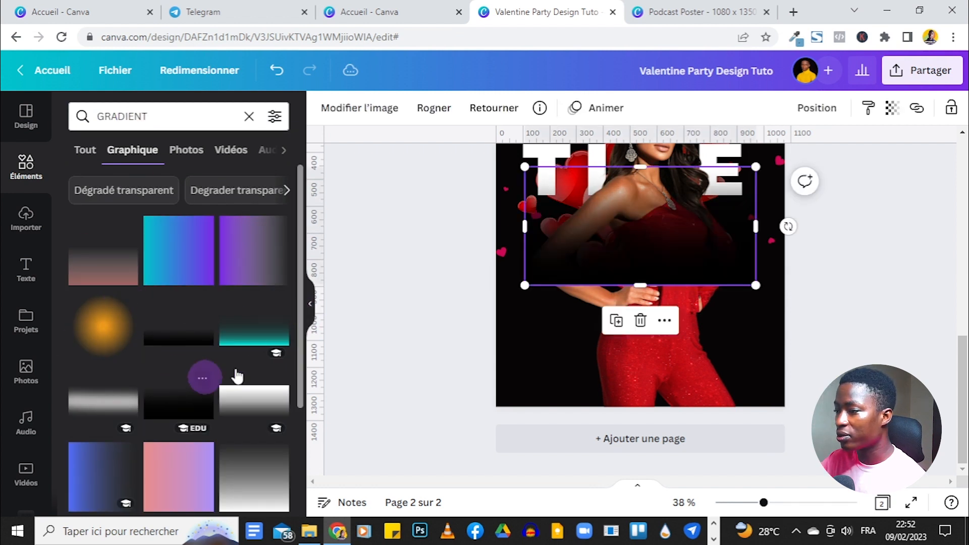
# Enlarge the black gradient beyond the page width and place it over the lower half of the woman.
pyautogui.moveTo(526, 286); pyautogui.dragTo(364, 534)
pyautogui.moveTo(590, 333); pyautogui.dragTo(651, 374)
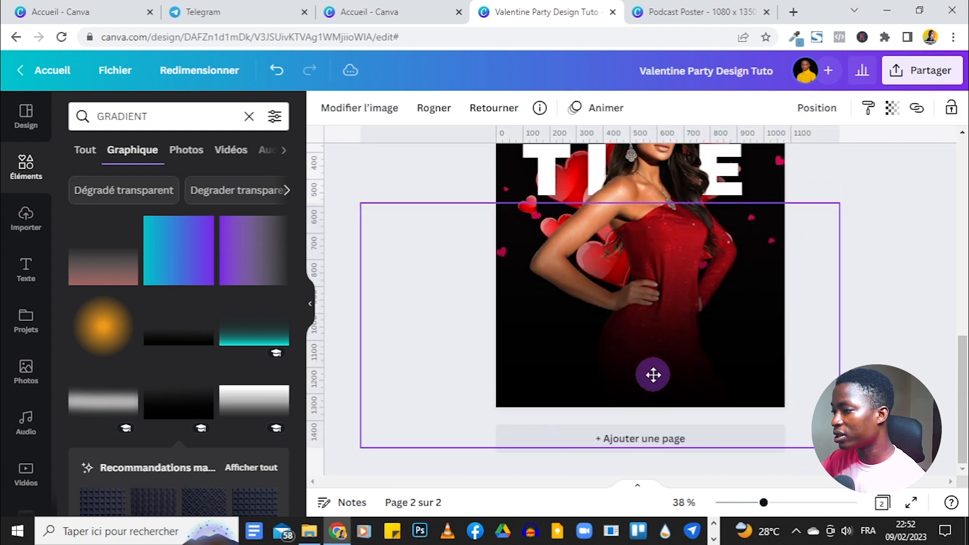
pyautogui.click(921, 307)
pyautogui.scroll(8, 918, 307)
pyautogui.scroll(-5, 918, 307)
pyautogui.scroll(4, 914, 310)
pyautogui.scroll(-7, 856, 273)
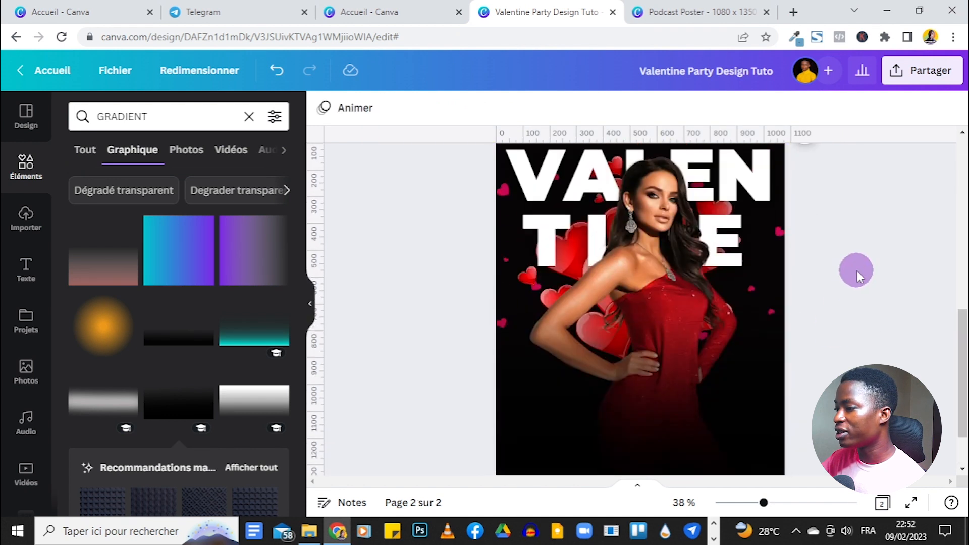
# Shift the black gradient further down so it fades only the lower part of page 2, and lock it.
pyautogui.click(652, 314)
pyautogui.moveTo(652, 314); pyautogui.dragTo(676, 353)
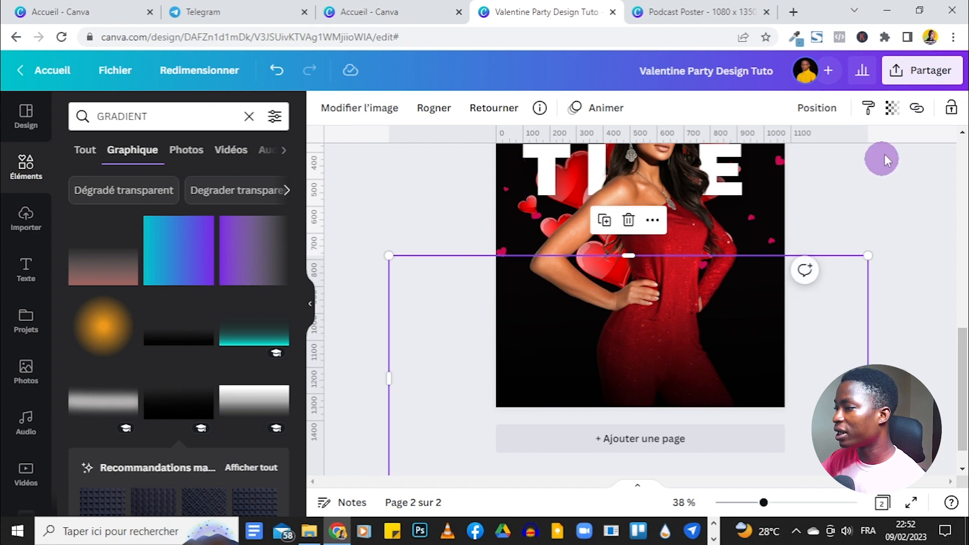
pyautogui.click(947, 108)
pyautogui.click(924, 168)
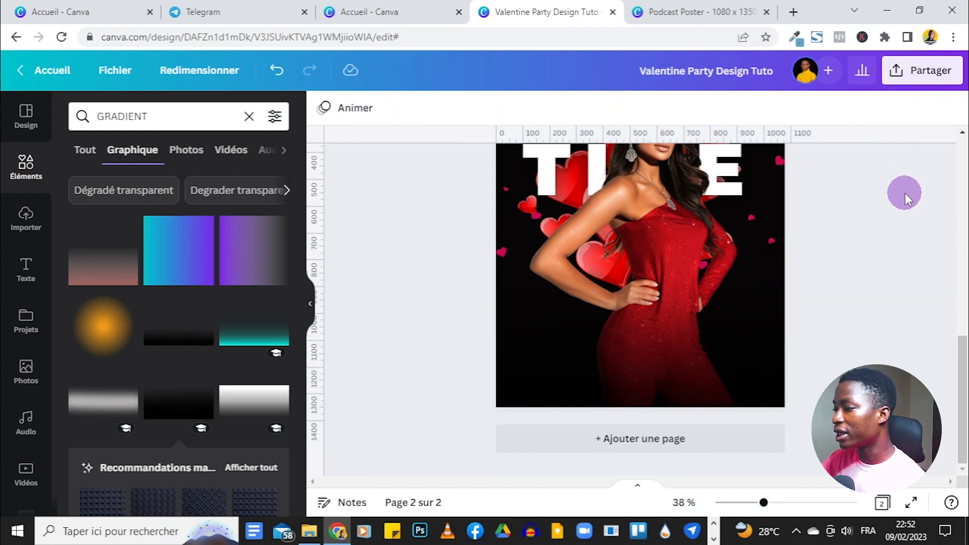
# Compare page 2 with the text lines in the lower part of the model poster on page 1.
pyautogui.scroll(5, 904, 193)
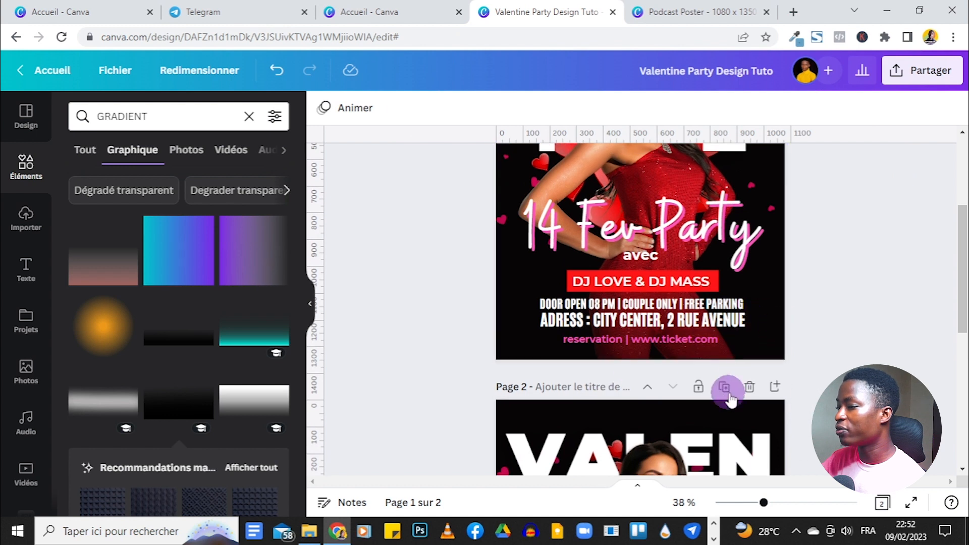
pyautogui.scroll(-4, 846, 320)
pyautogui.scroll(5, 873, 260)
pyautogui.scroll(-1, 873, 260)
pyautogui.scroll(1, 872, 259)
pyautogui.scroll(-5, 872, 259)
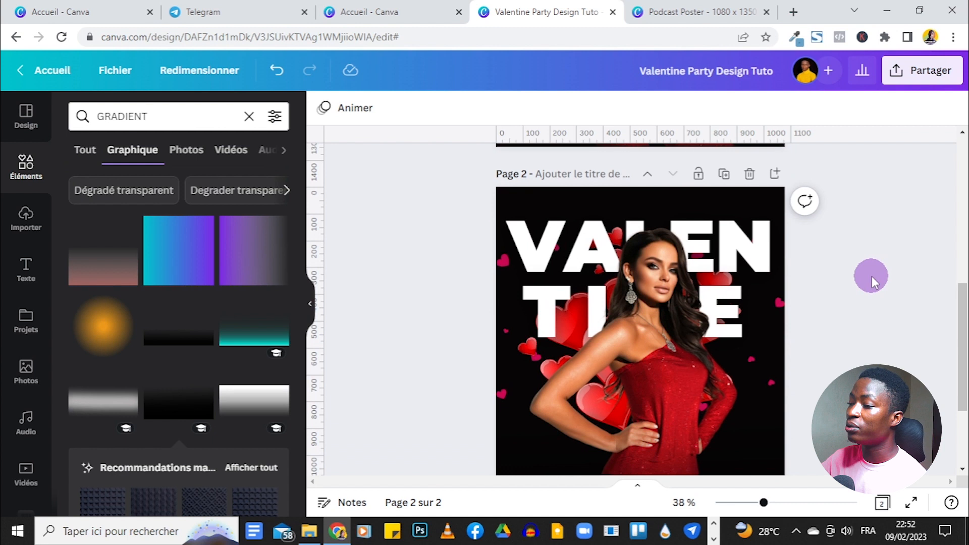
pyautogui.scroll(-3, 871, 276)
# Add the text "14 Fev Party" at font size 48.9 over the woman on page 2.
pyautogui.press('t')
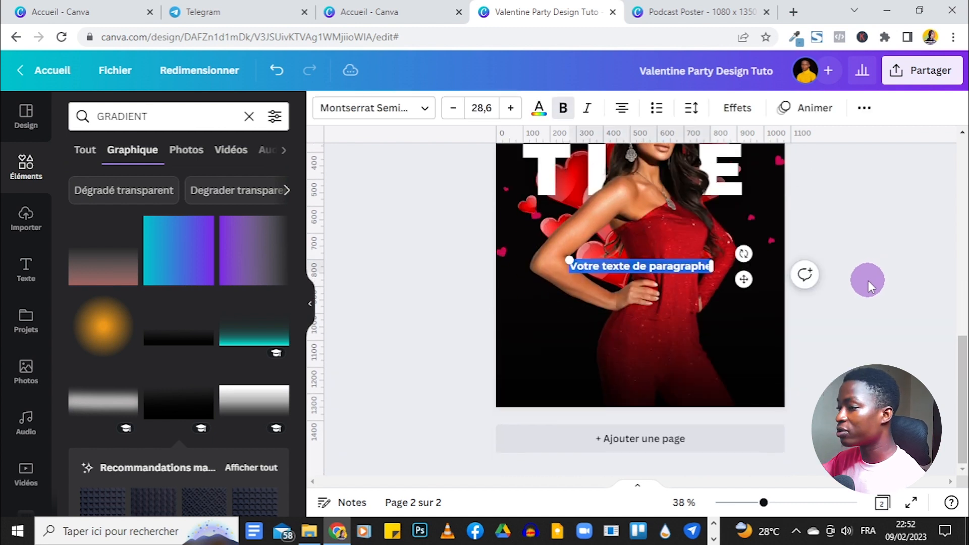
pyautogui.moveTo(868, 281); pyautogui.dragTo(534, 287)
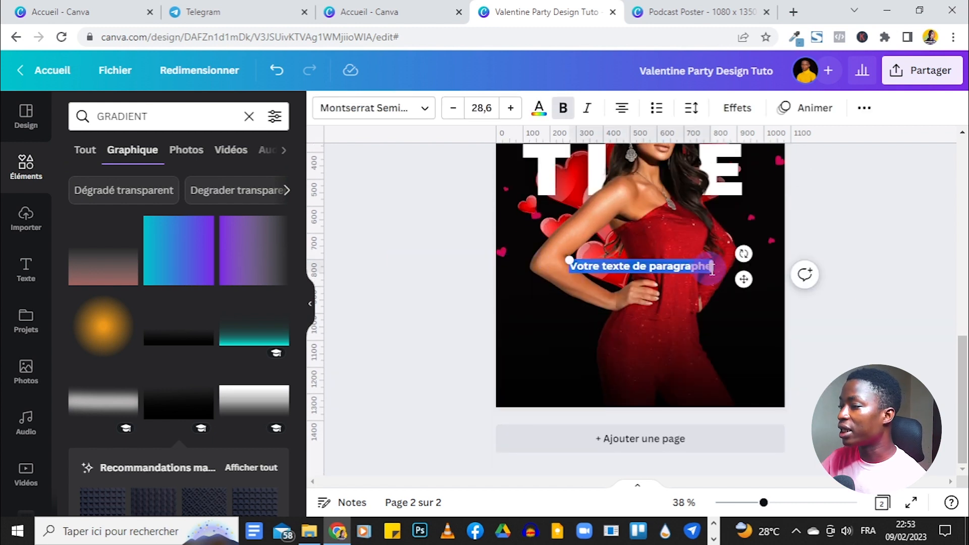
pyautogui.moveTo(571, 257); pyautogui.dragTo(468, 250)
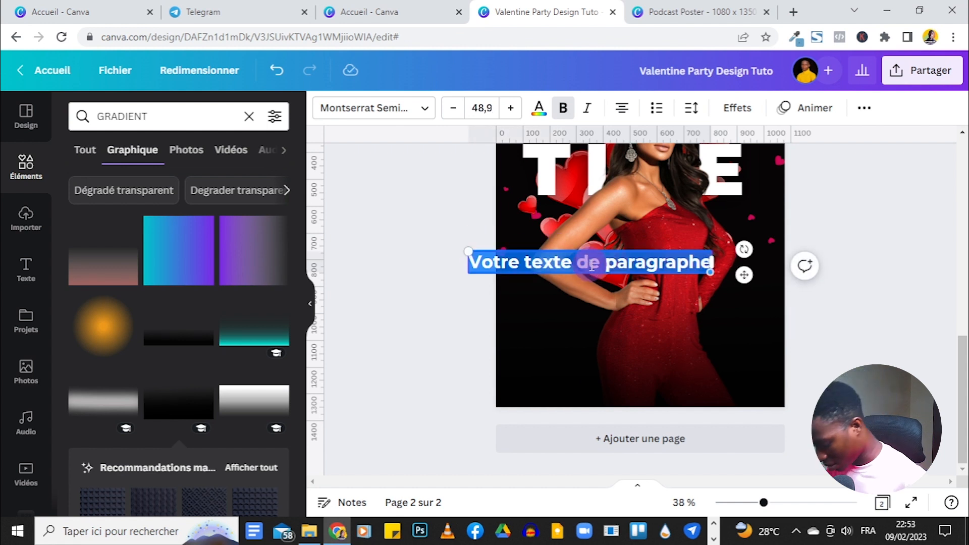
pyautogui.write('14')
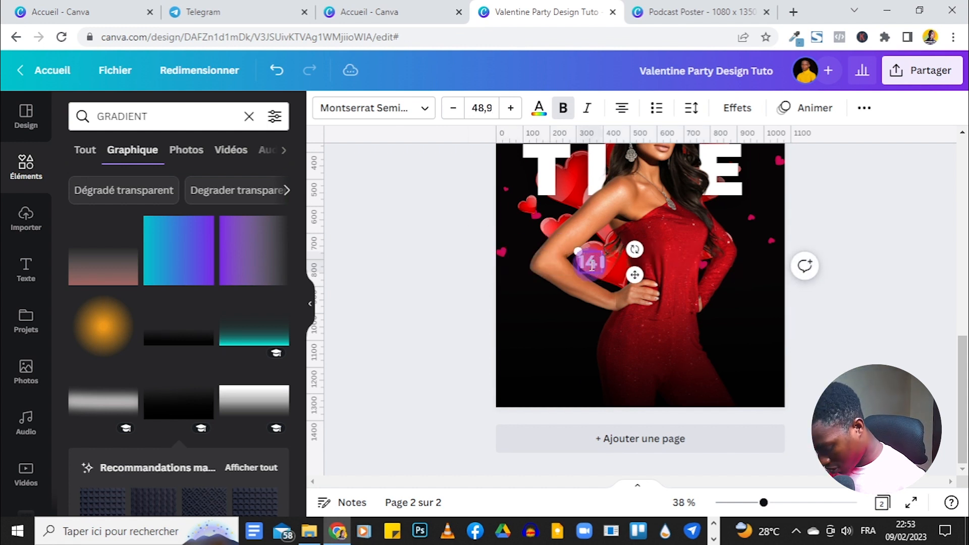
pyautogui.write(' fEV pARTY')
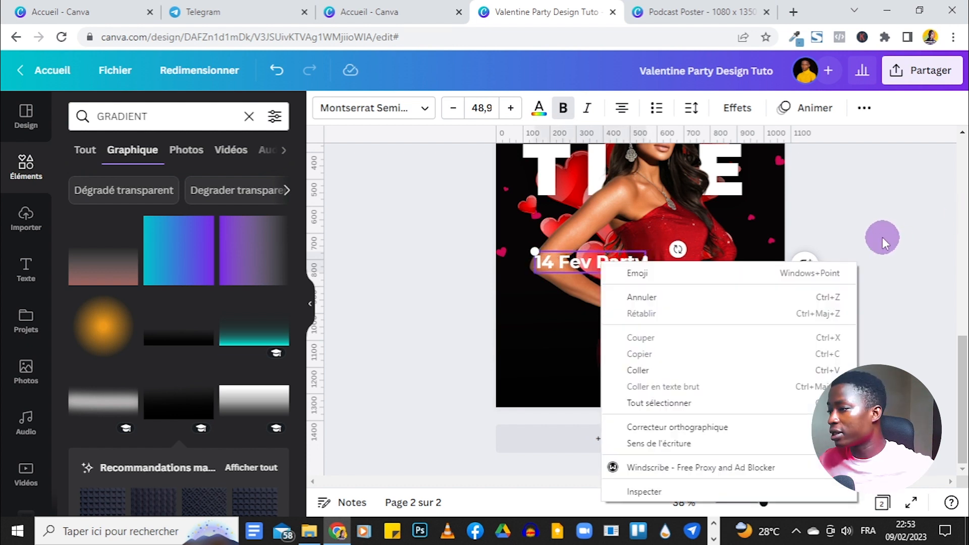
pyautogui.click(884, 236)
# Enlarge the "14 Fev Party" text on page 2 to font size 92.4, following the model poster.
pyautogui.scroll(5, 886, 225)
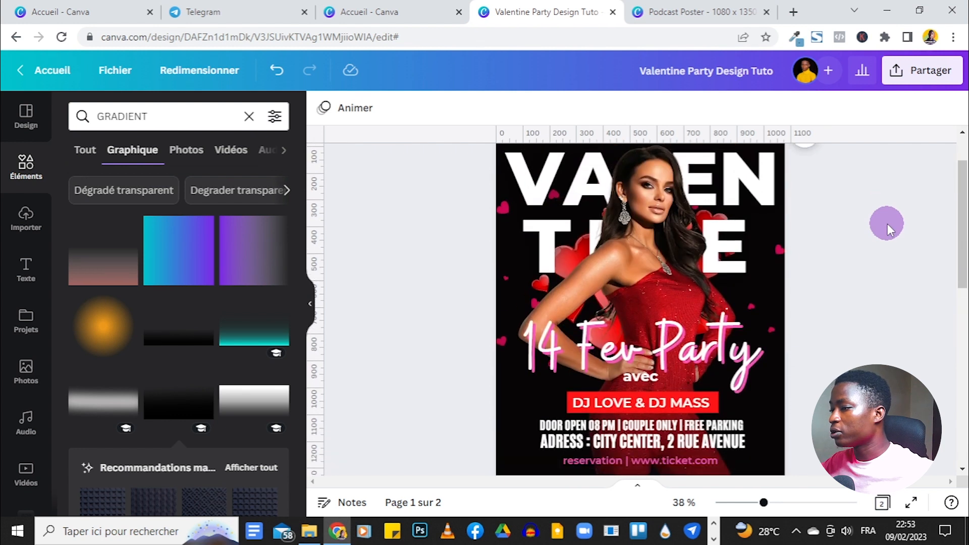
pyautogui.scroll(-3, 890, 224)
pyautogui.click(624, 262)
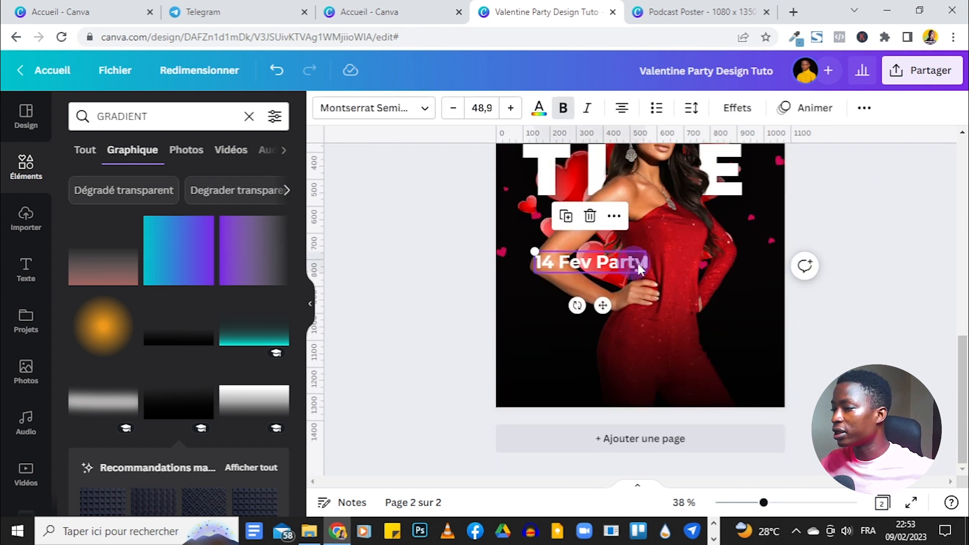
pyautogui.moveTo(647, 272); pyautogui.dragTo(745, 293)
# Search the fonts for buffalo and apply the Buffalo script font to the "14 Fev Party" text.
pyautogui.click(409, 114)
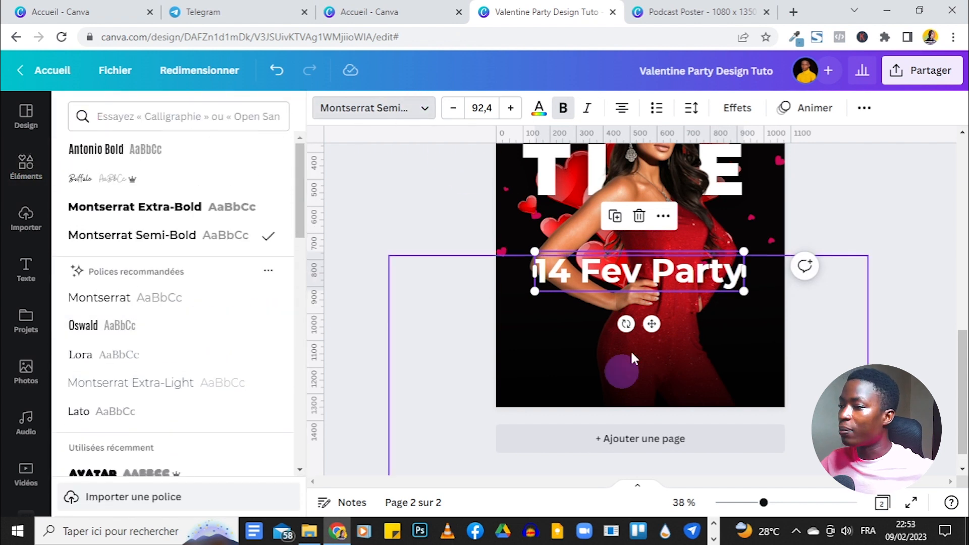
pyautogui.click(100, 117)
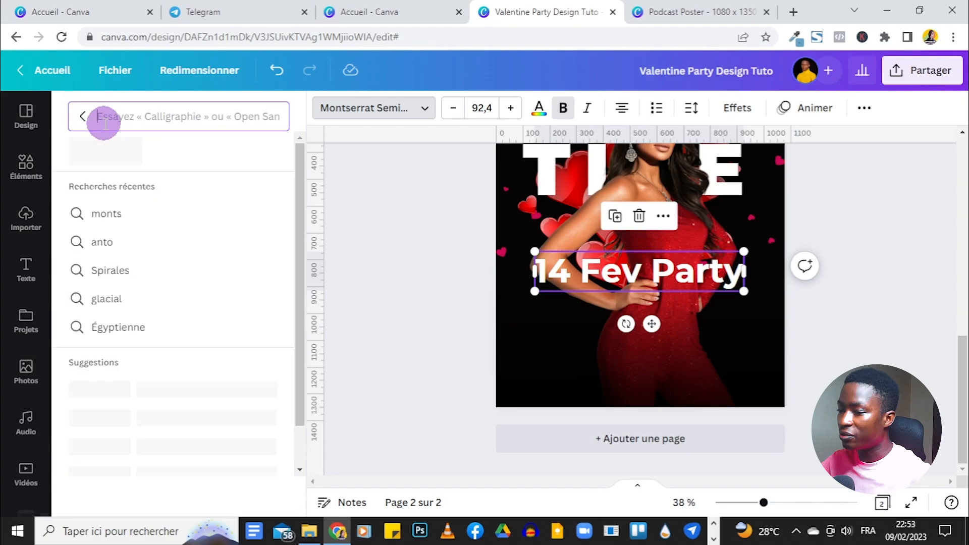
pyautogui.write('bu')
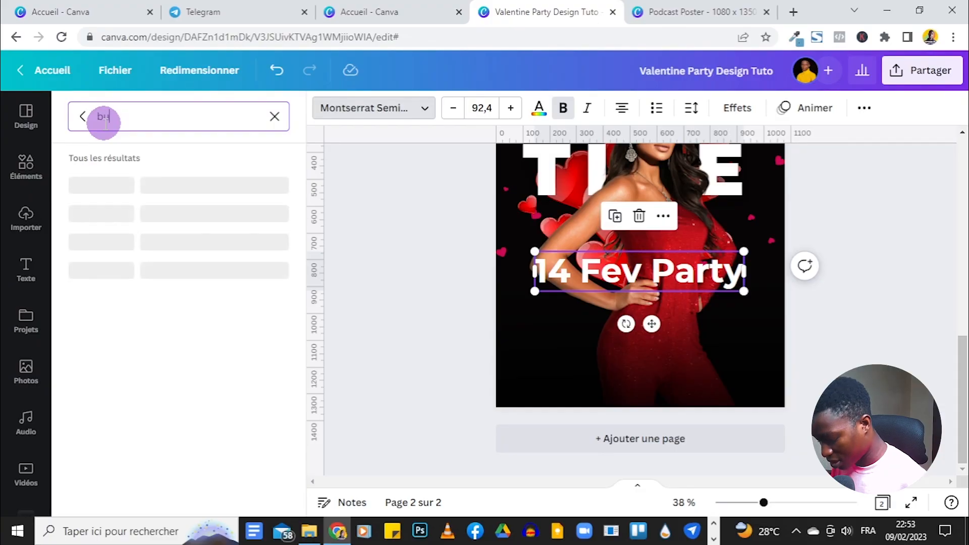
pyautogui.write('ffalo')
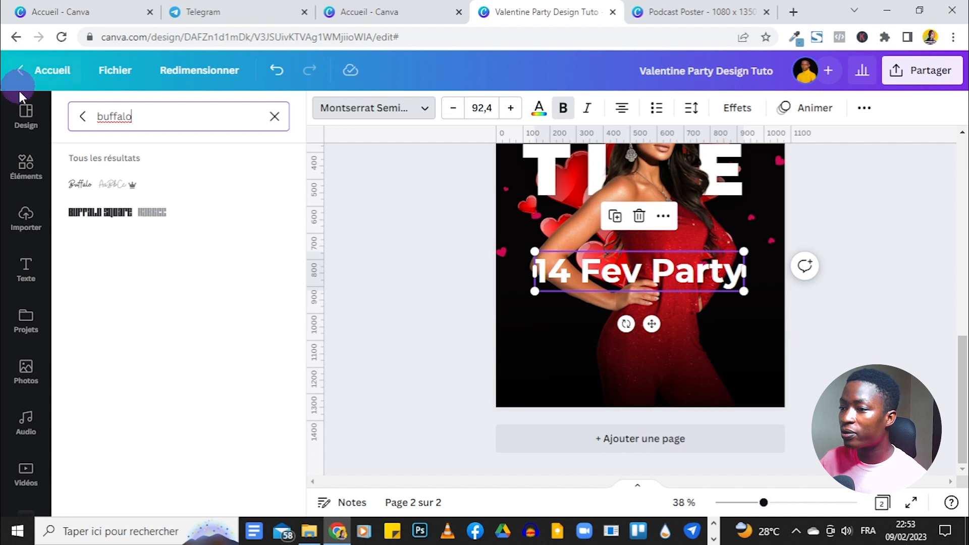
pyautogui.click(96, 185)
# Enlarge the "14 Fev Party" text to size 189 and position it across the woman's waist.
pyautogui.moveTo(695, 291); pyautogui.dragTo(776, 319)
pyautogui.moveTo(583, 319); pyautogui.dragTo(546, 332)
pyautogui.moveTo(660, 289)
pyautogui.mouseDown()
pyautogui.moveTo(648, 273)
pyautogui.moveTo(647, 295)
pyautogui.moveTo(649, 287)
pyautogui.mouseUp()
pyautogui.click(911, 238)
# Compare the style of the "14 Fev Party" text on page 2 with the one on the model poster.
pyautogui.scroll(8, 910, 238)
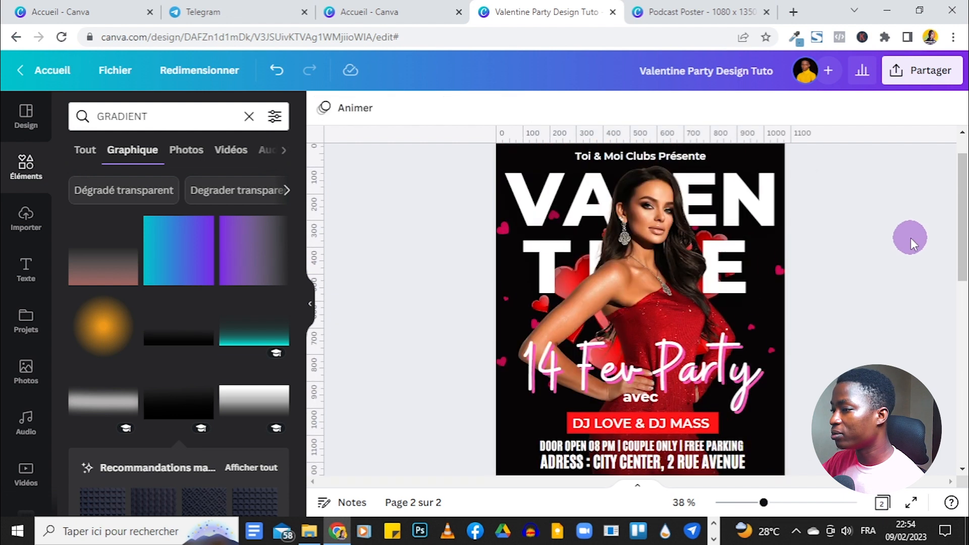
pyautogui.scroll(-6, 910, 238)
pyautogui.click(677, 433)
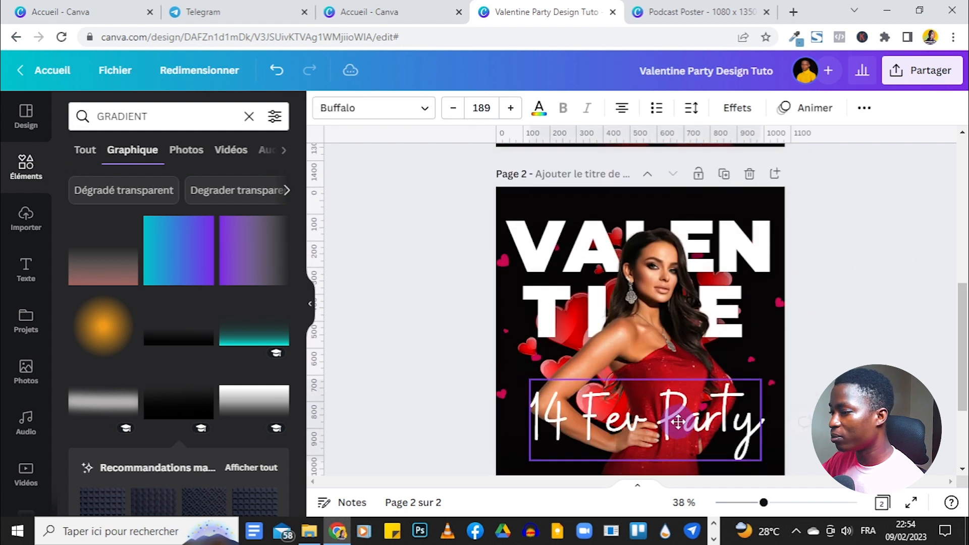
pyautogui.click(878, 274)
pyautogui.scroll(4, 879, 274)
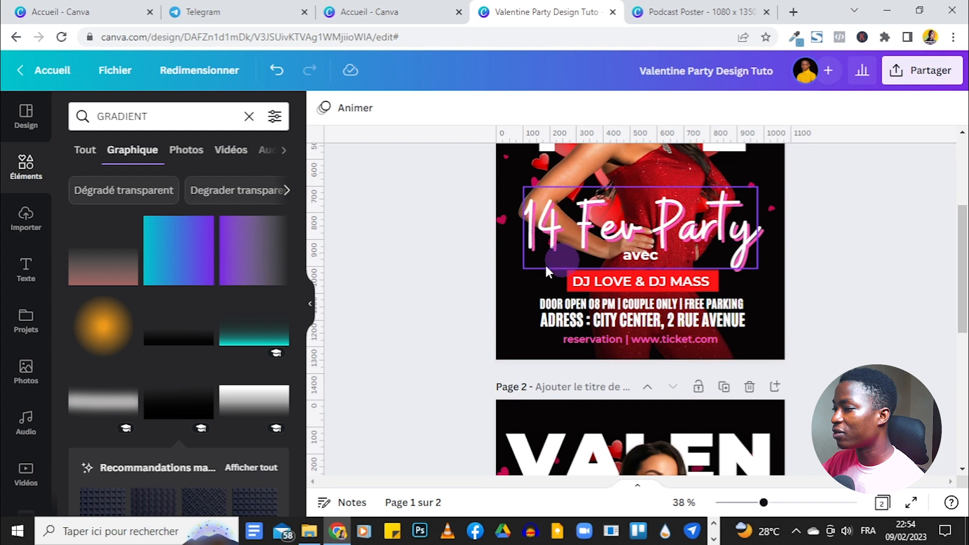
pyautogui.scroll(-5, 894, 298)
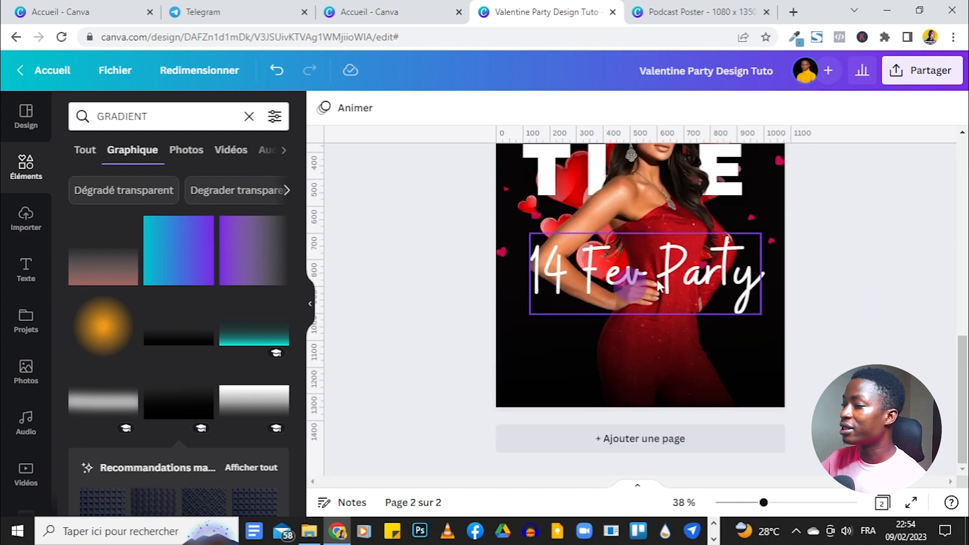
pyautogui.scroll(4, 848, 266)
pyautogui.scroll(4, 706, 258)
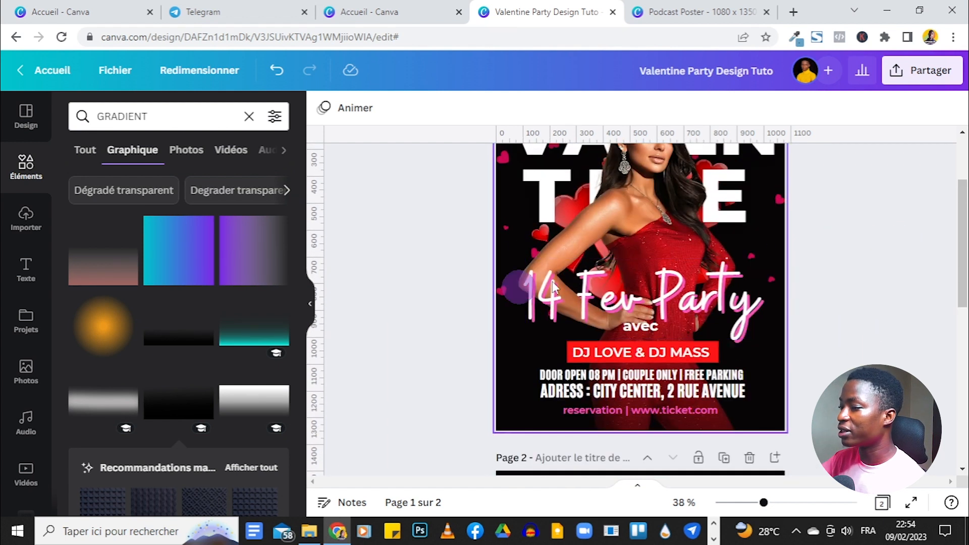
pyautogui.scroll(-5, 878, 270)
# Give the "14 Fev Party" text on page 2 a shadow effect in the document's pink colour.
pyautogui.click(621, 363)
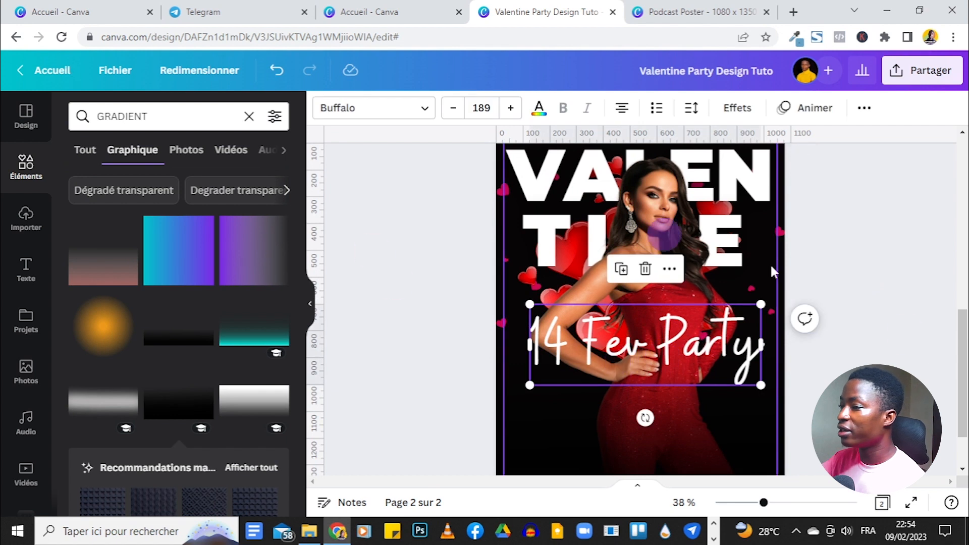
pyautogui.click(754, 117)
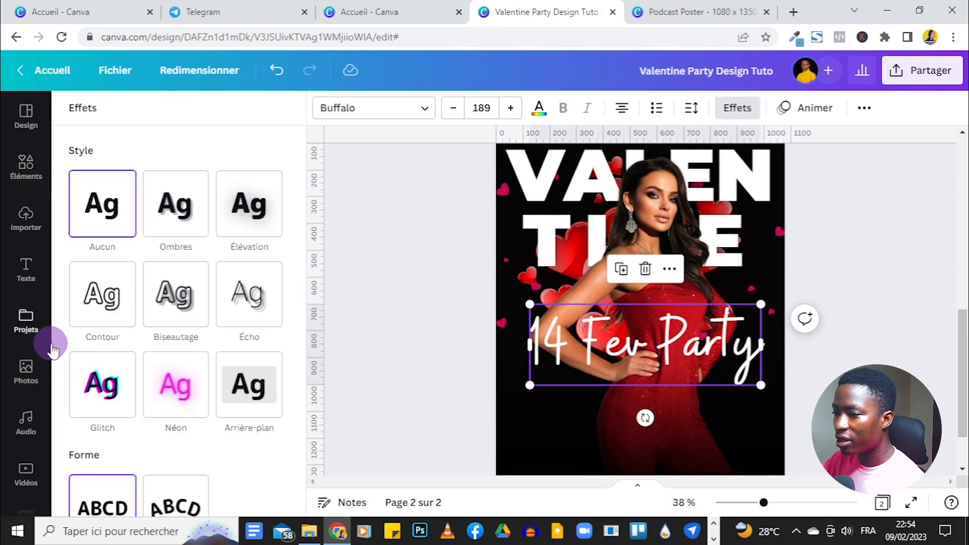
pyautogui.click(180, 207)
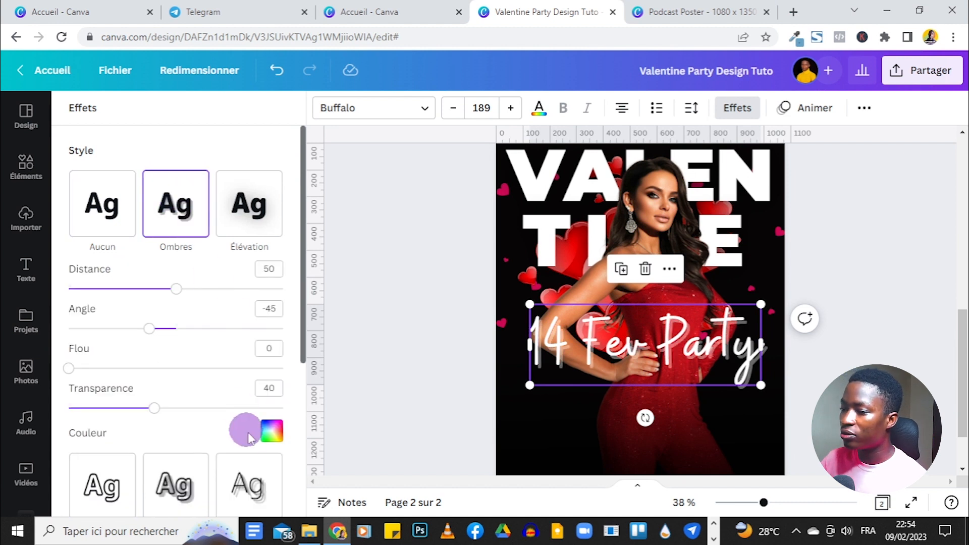
pyautogui.click(272, 431)
pyautogui.click(142, 234)
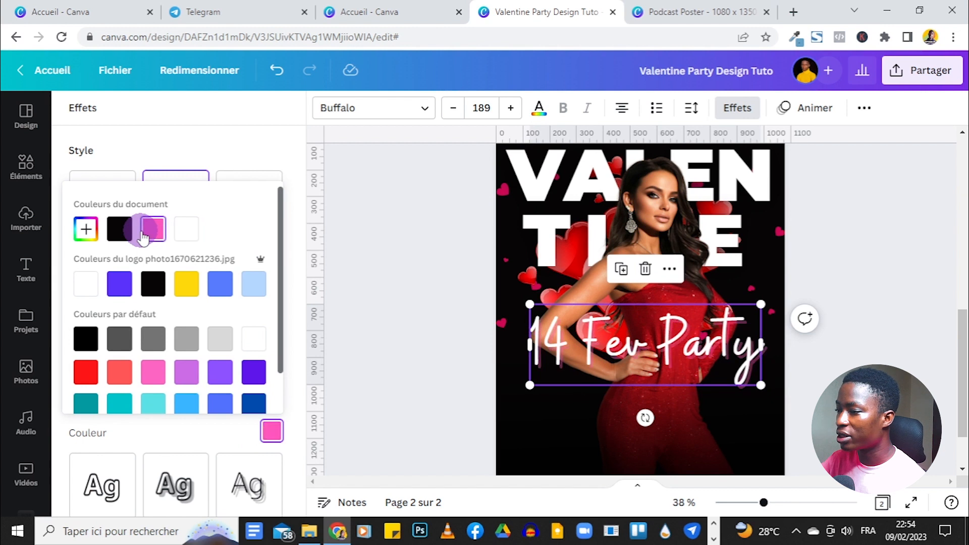
pyautogui.click(192, 144)
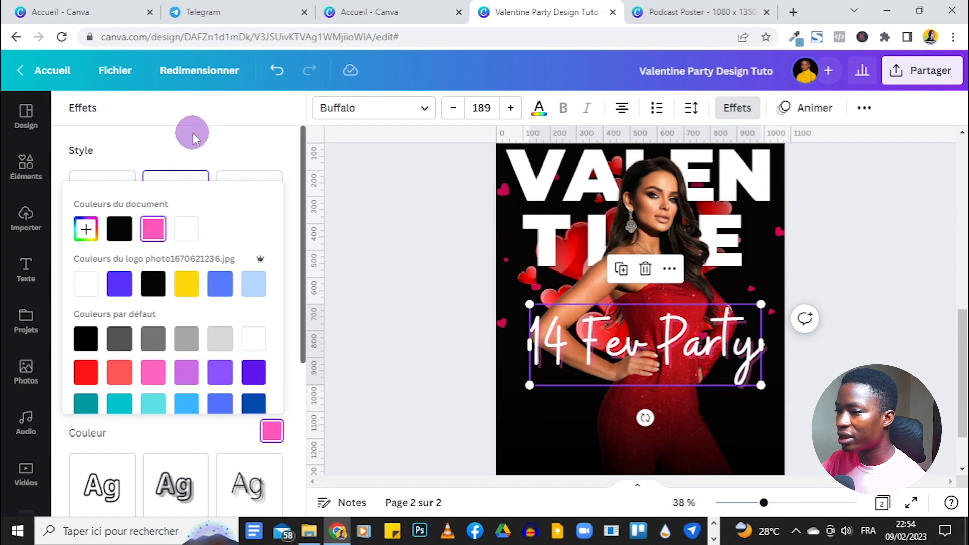
# Set the pink shadow's transparency to 100 and its distance to 57, and check it against the model poster.
pyautogui.click(164, 408)
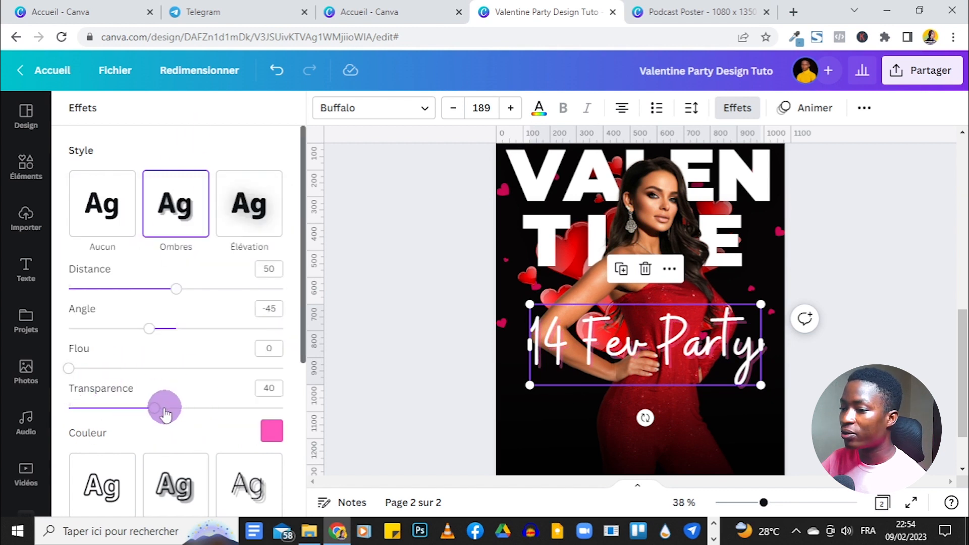
pyautogui.moveTo(158, 414); pyautogui.dragTo(319, 417)
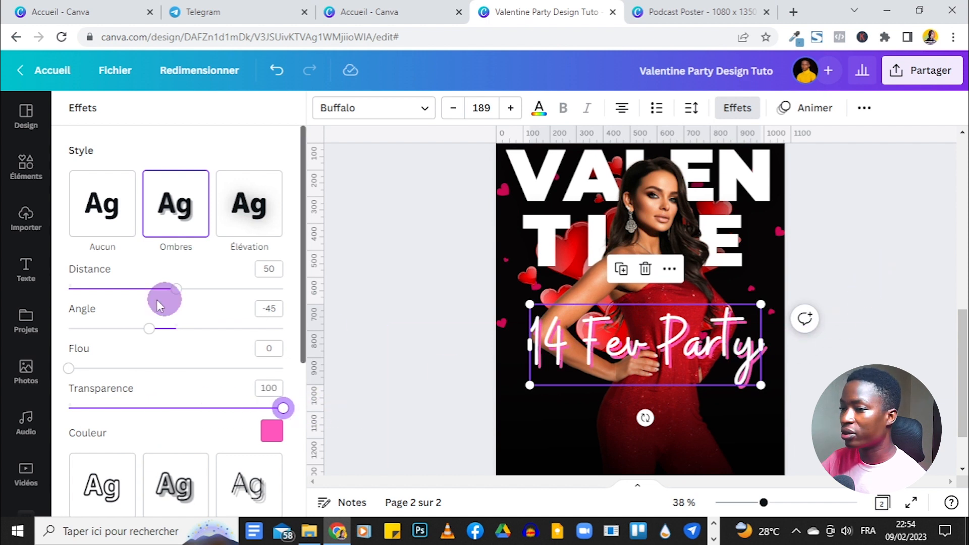
pyautogui.moveTo(178, 300); pyautogui.dragTo(189, 298)
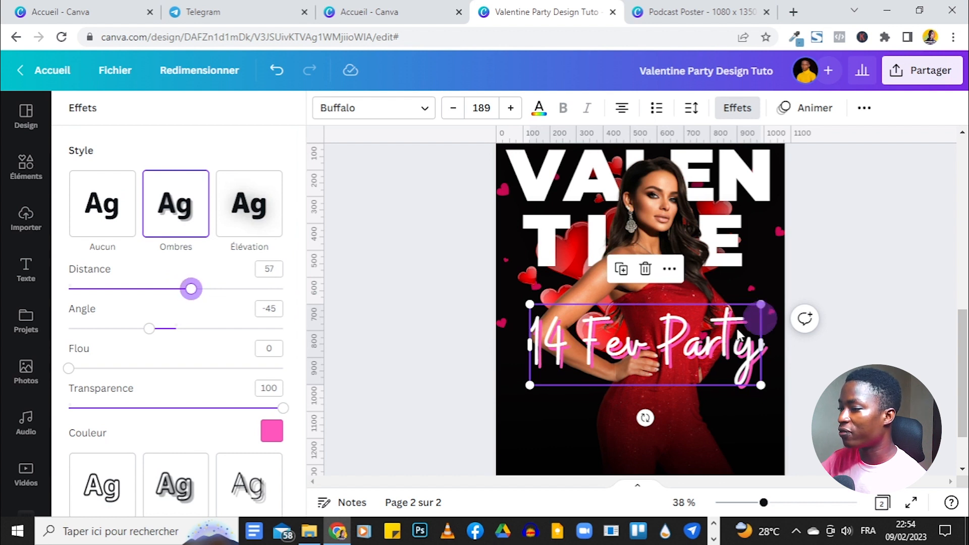
pyautogui.scroll(-2, 952, 335)
pyautogui.click(858, 284)
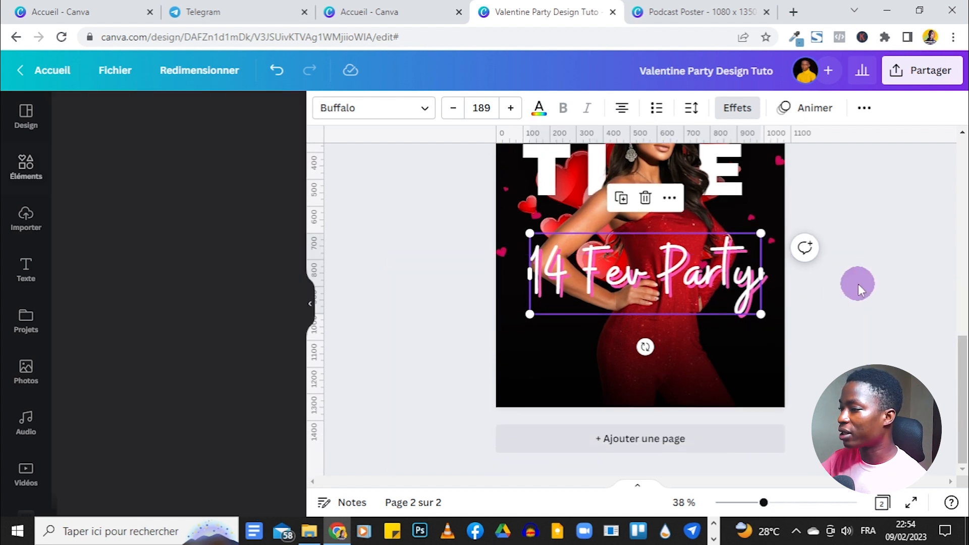
pyautogui.scroll(2, 868, 273)
pyautogui.scroll(7, 868, 272)
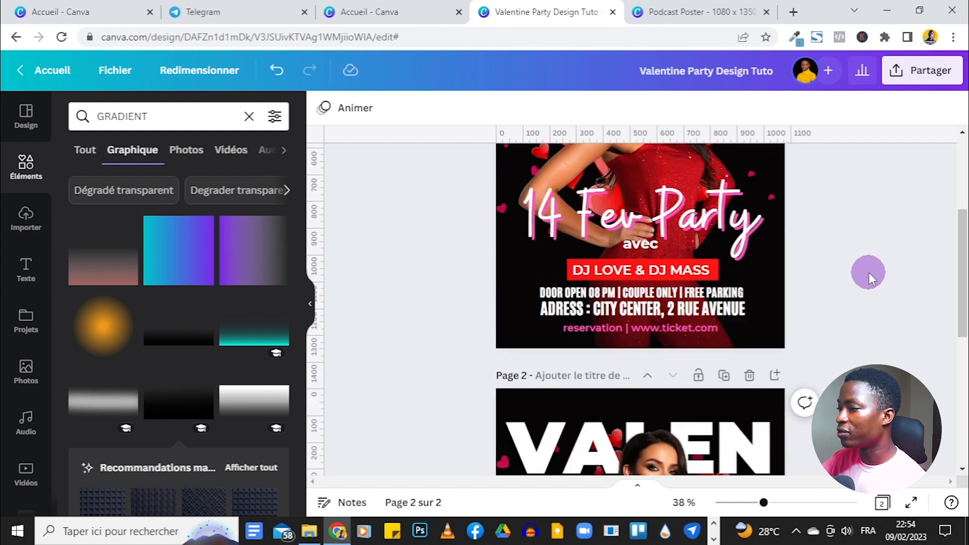
# Copy the "Toi & Moi Clubs Présente" line from the page 1 model to the same place above the title on page 2.
pyautogui.scroll(-10, 873, 334)
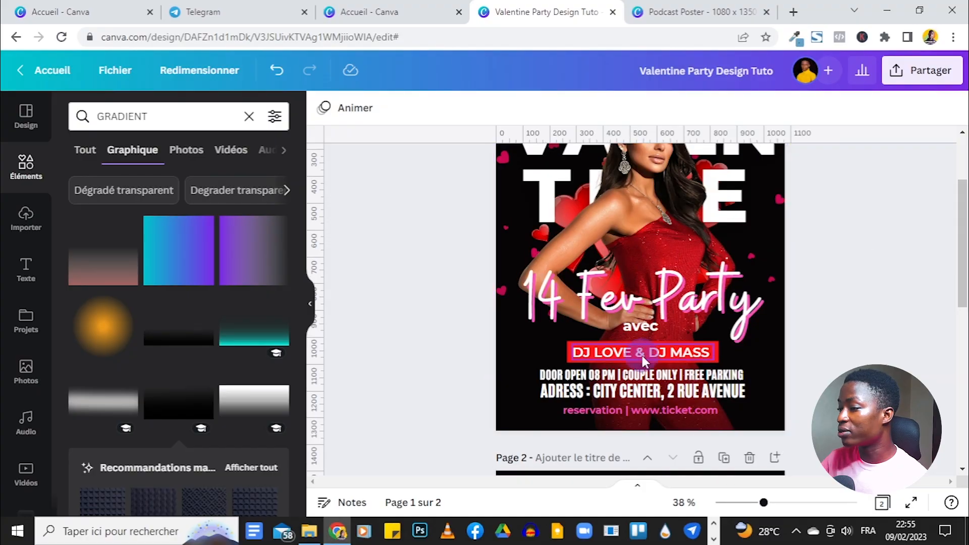
pyautogui.scroll(3, 747, 167)
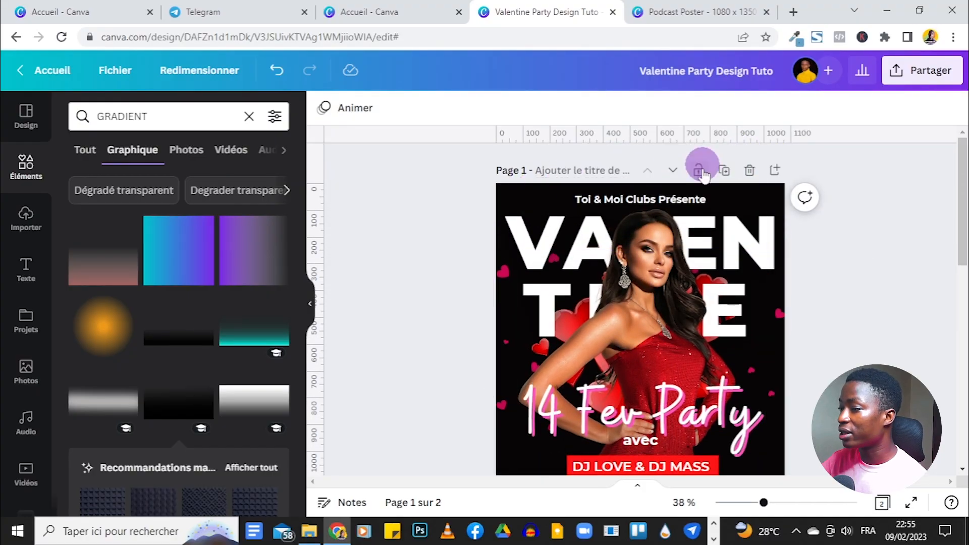
pyautogui.click(649, 199)
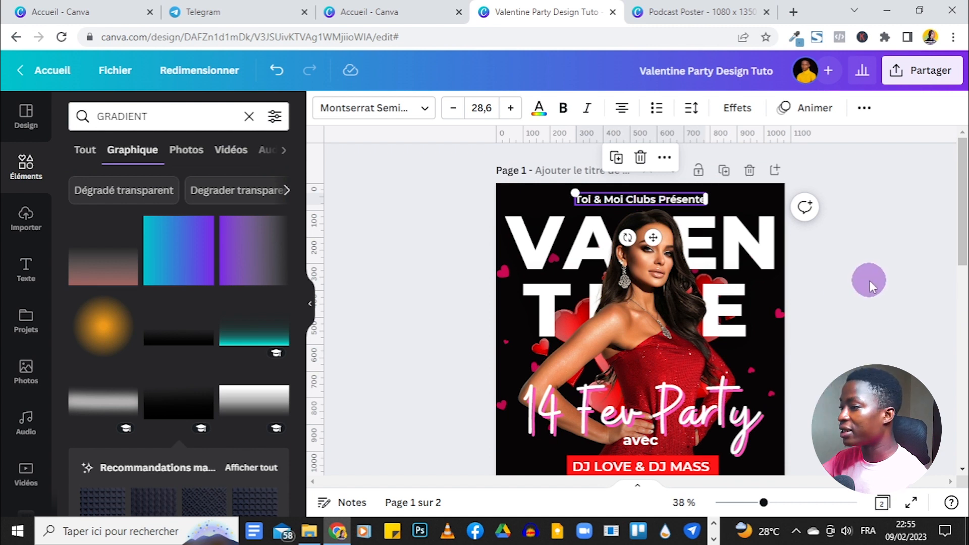
pyautogui.click(870, 281)
pyautogui.scroll(-8, 869, 281)
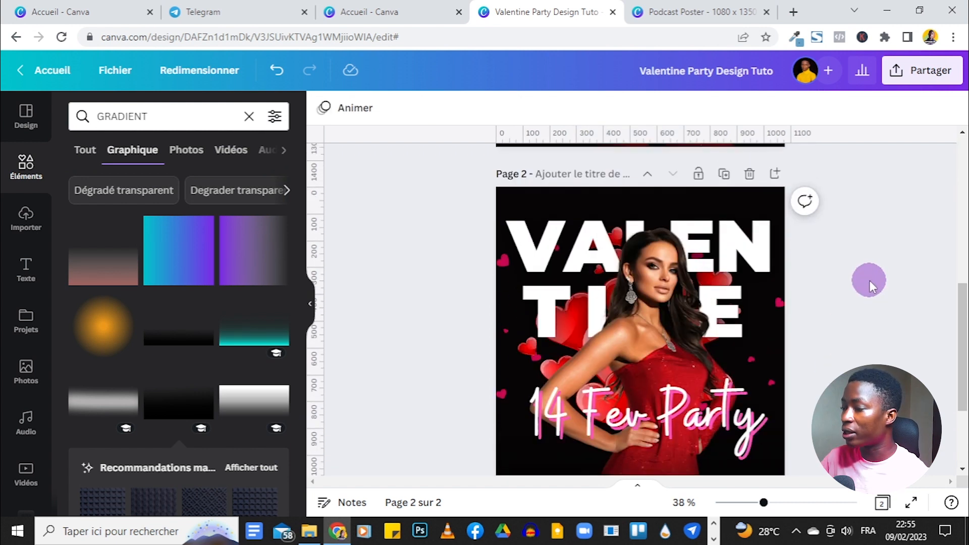
pyautogui.hotkey('ctrl', 'v')
pyautogui.click(868, 280)
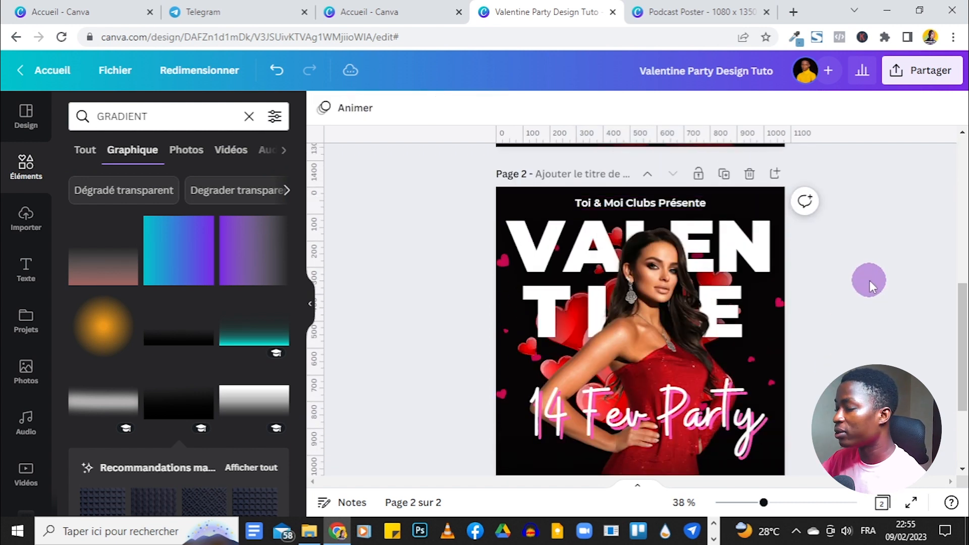
# Copy the "avec", "DJ LOVE & DJ MASS", door-opening, address and reservation lines together from page 1 to the lower part of page 2.
pyautogui.scroll(8, 869, 280)
pyautogui.scroll(-5, 869, 280)
pyautogui.scroll(2, 869, 281)
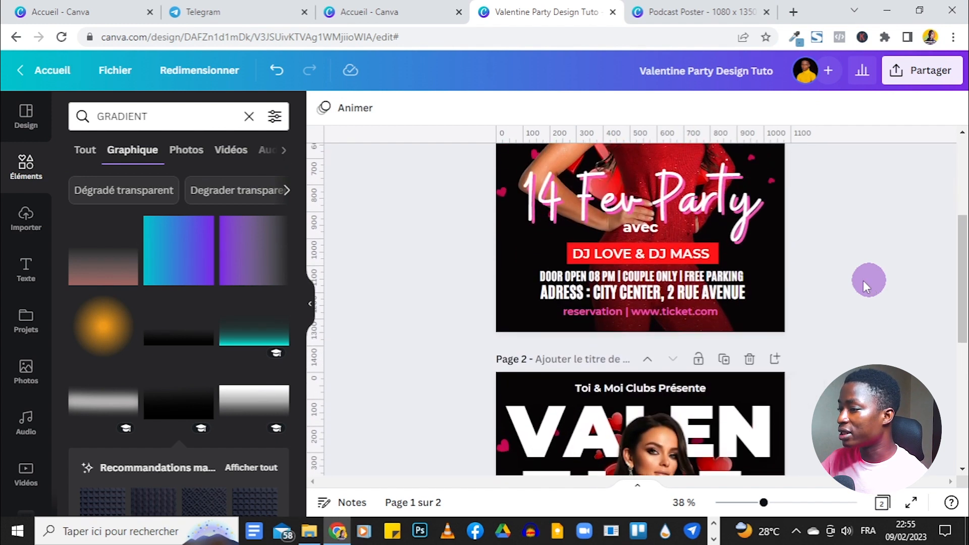
pyautogui.click(630, 225)
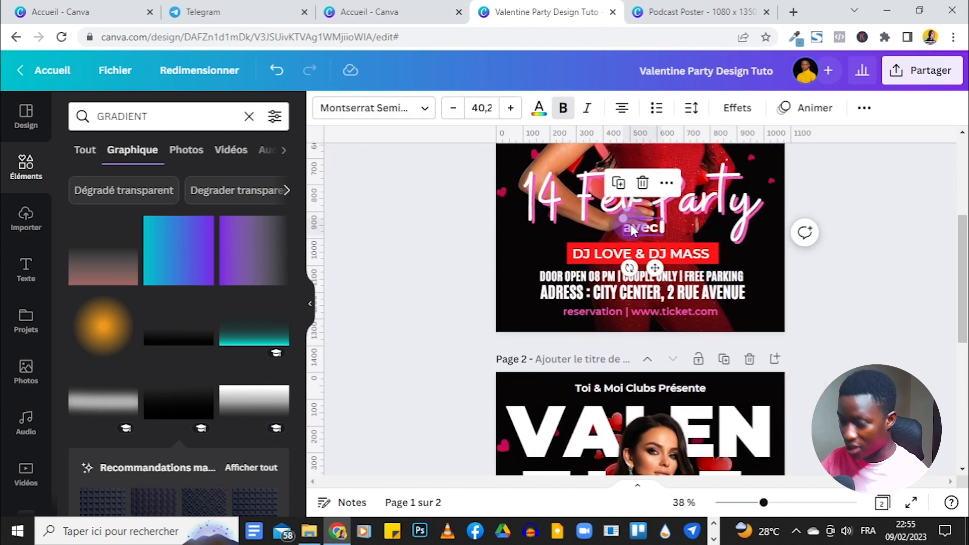
pyautogui.keyDown('shift'); pyautogui.click(648, 253); pyautogui.keyUp('shift')
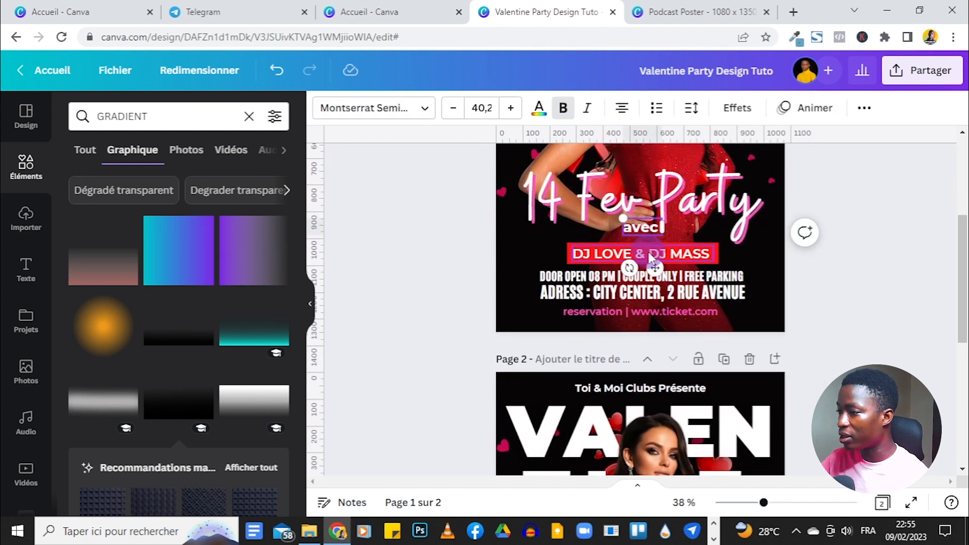
pyautogui.keyDown('shift'); pyautogui.click(557, 295); pyautogui.keyUp('shift')
pyautogui.keyDown('shift'); pyautogui.click(580, 309); pyautogui.keyUp('shift')
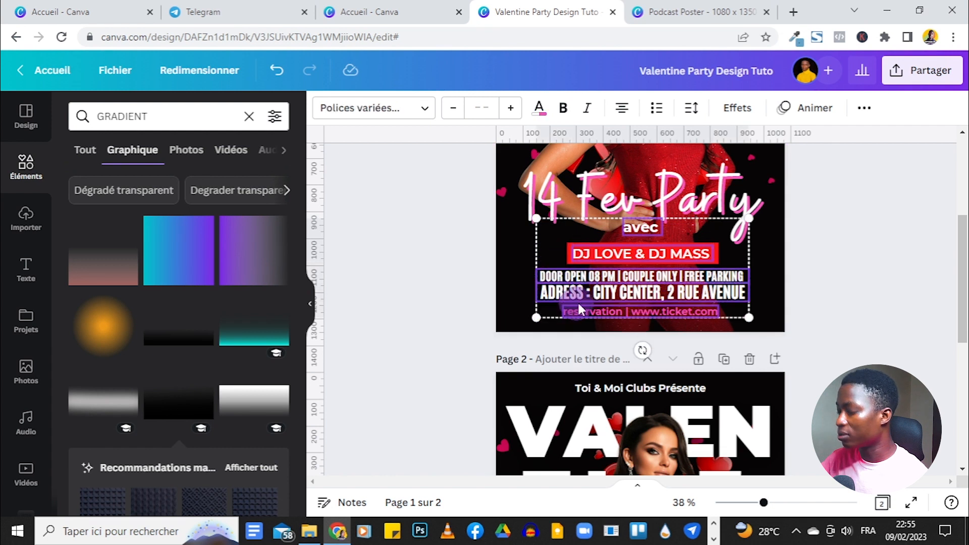
pyautogui.click(815, 316)
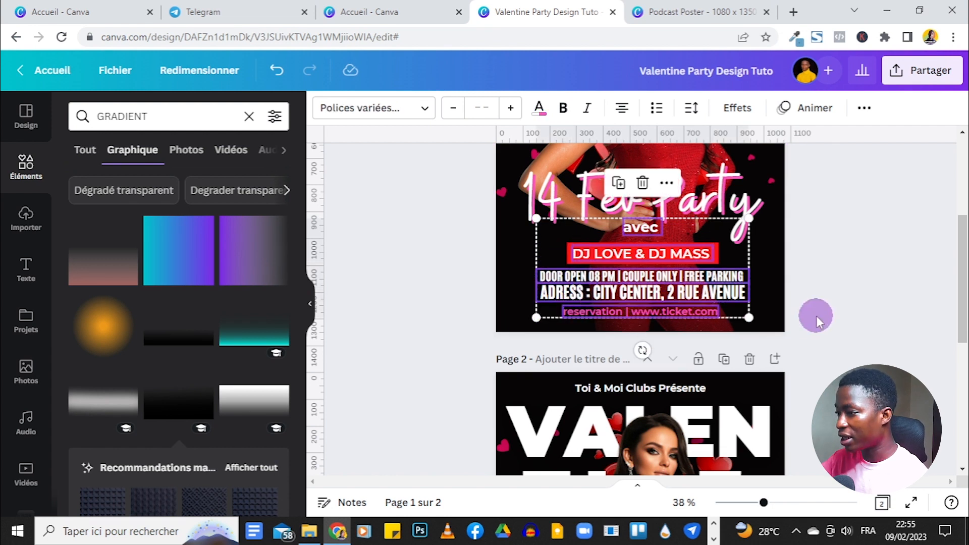
pyautogui.scroll(-5, 817, 315)
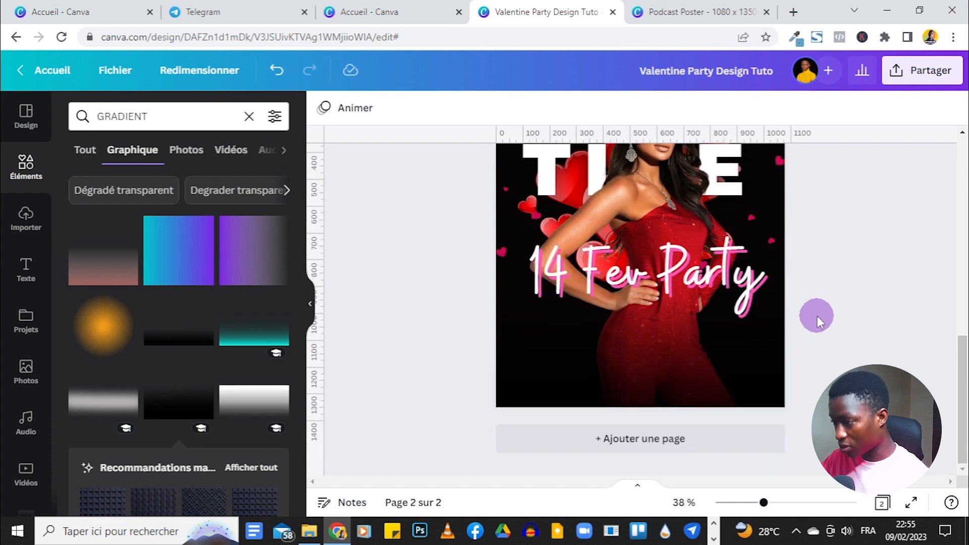
pyautogui.hotkey('ctrl', 'v')
pyautogui.click(841, 298)
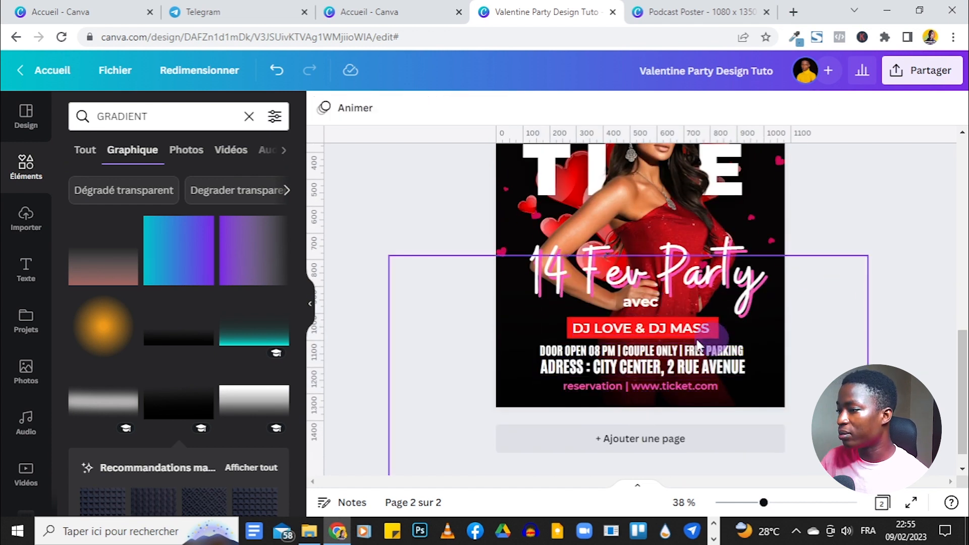
# Examine the background effect settings of the "DJ LOVE & DJ MASS" text on page 2, including corner rounding, spread, transparency and colour.
pyautogui.click(602, 311)
pyautogui.click(604, 325)
pyautogui.click(600, 324)
pyautogui.click(736, 105)
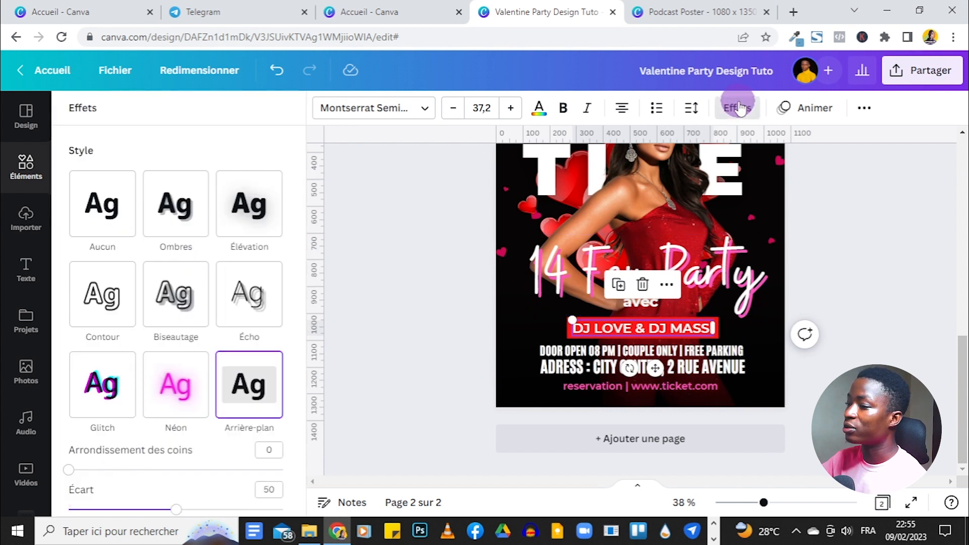
pyautogui.scroll(-4, 217, 239)
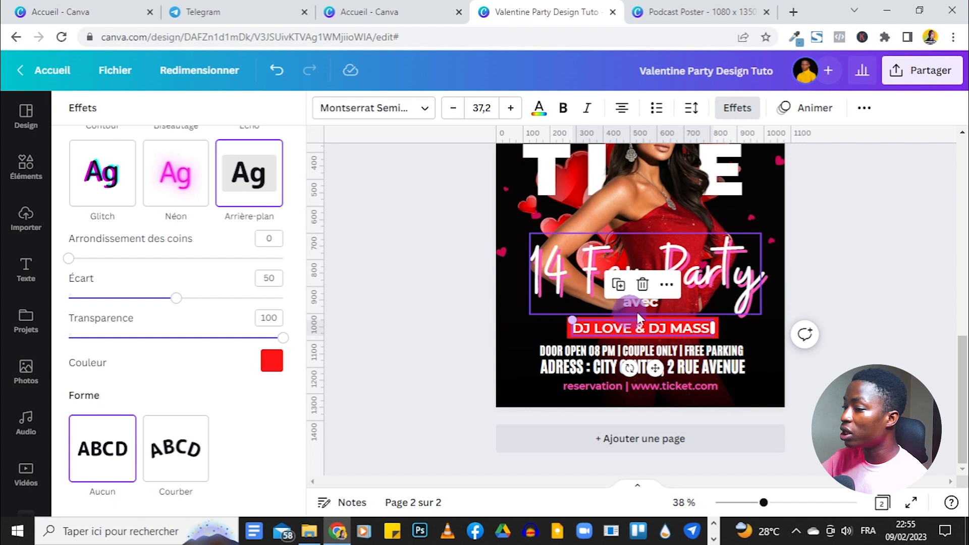
# Check which fonts the "DJ LOVE & DJ MASS", address and reservation lines on page 2 use.
pyautogui.click(627, 331)
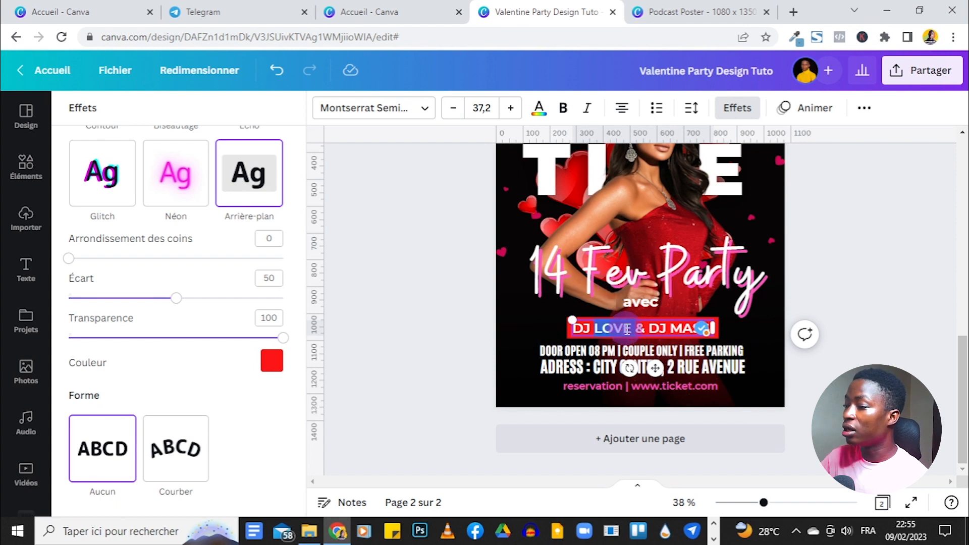
pyautogui.click(386, 109)
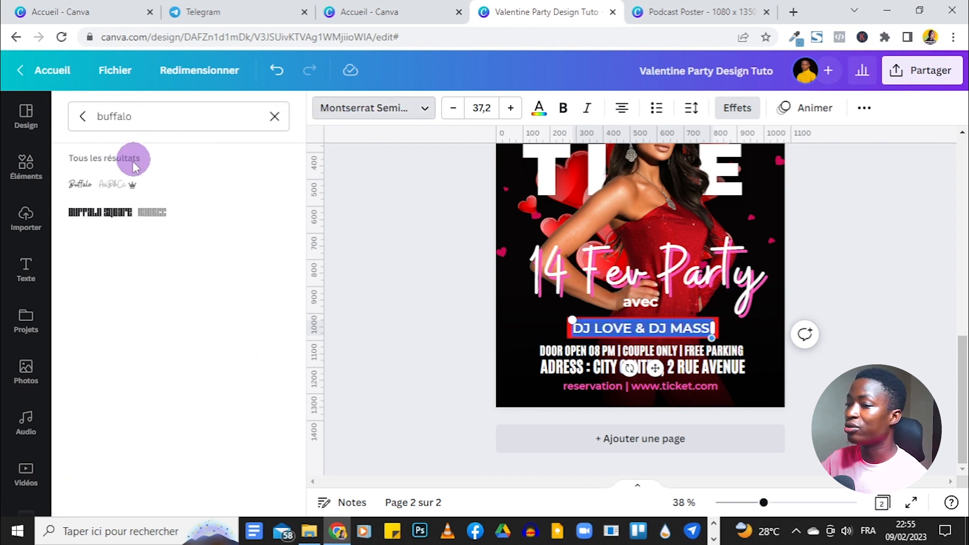
pyautogui.click(405, 112)
pyautogui.click(405, 112)
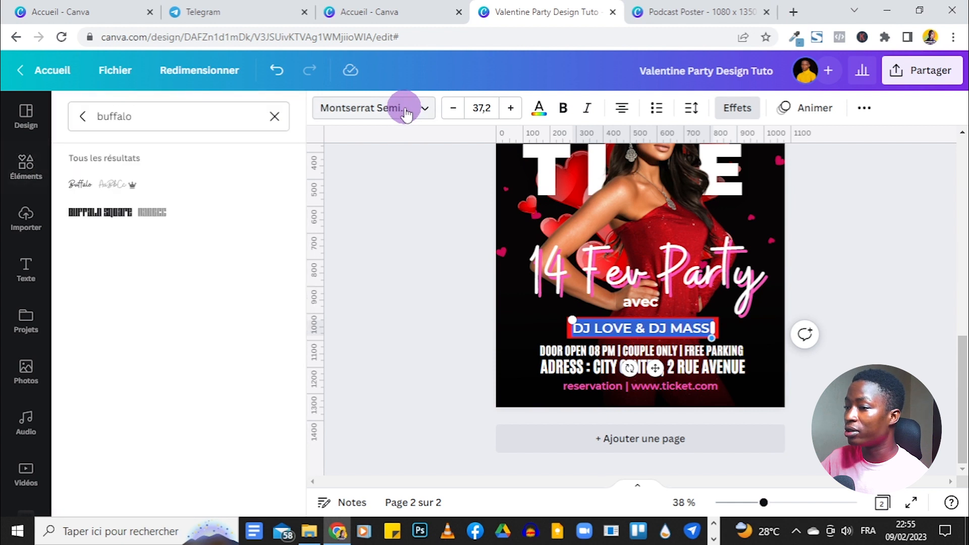
pyautogui.click(718, 370)
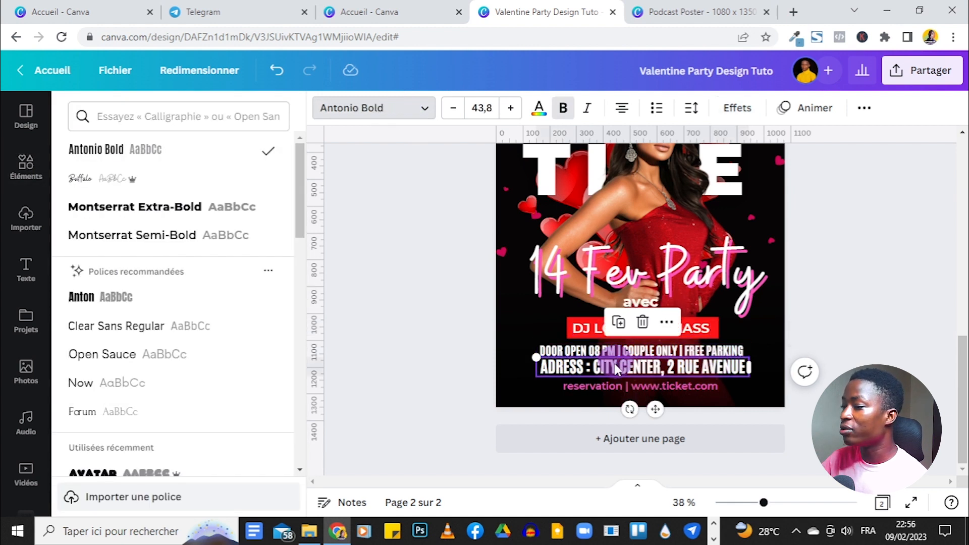
pyautogui.click(599, 364)
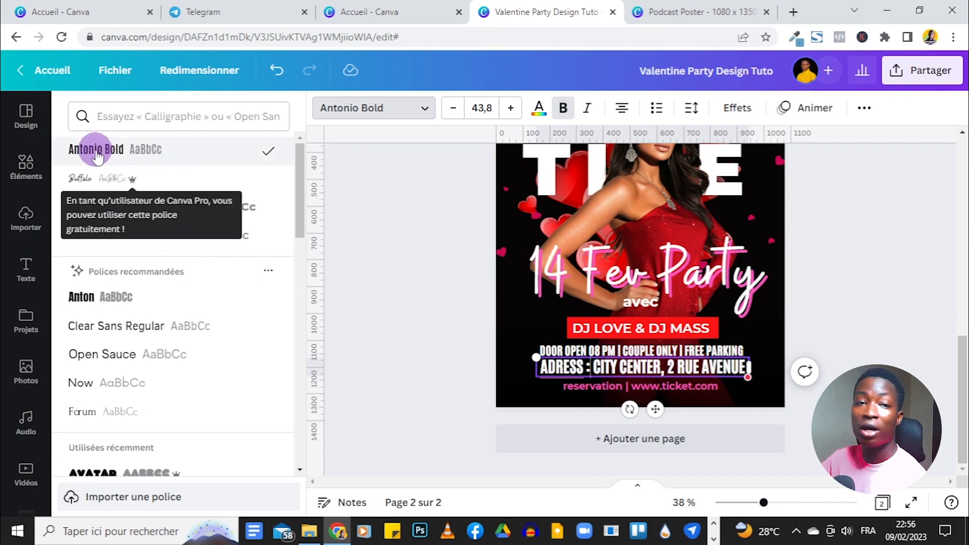
pyautogui.click(603, 364)
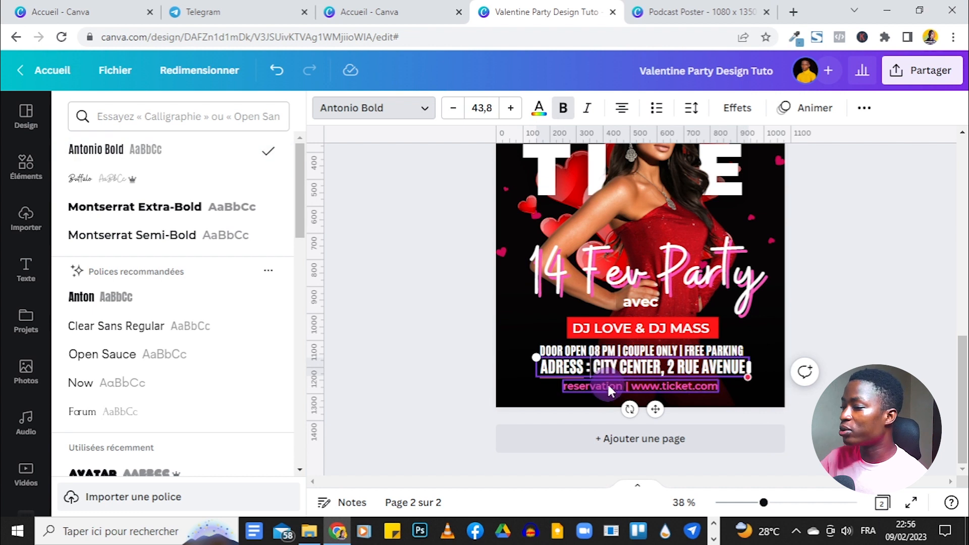
pyautogui.click(608, 388)
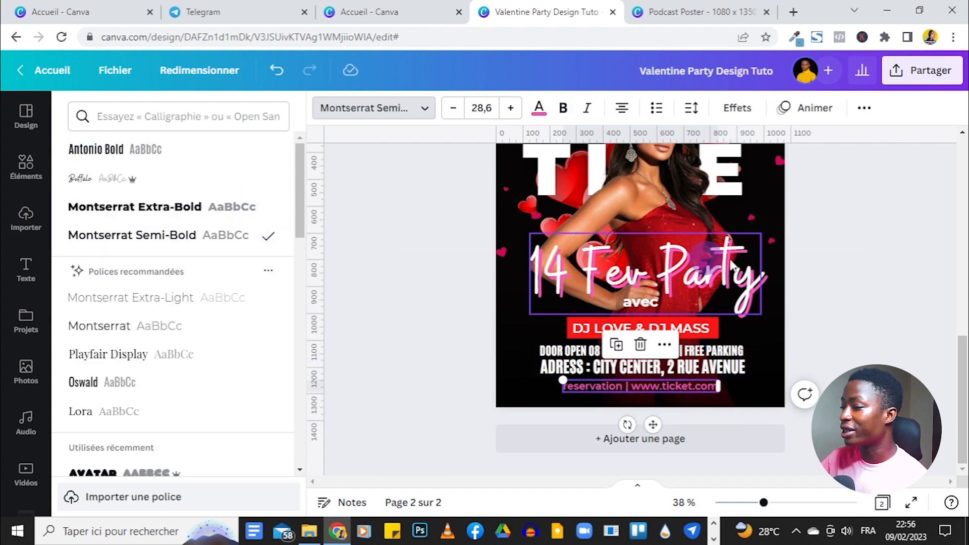
# Deselect the text and view the page 2 poster in full-screen presentation mode.
pyautogui.click(882, 269)
pyautogui.scroll(4, 882, 269)
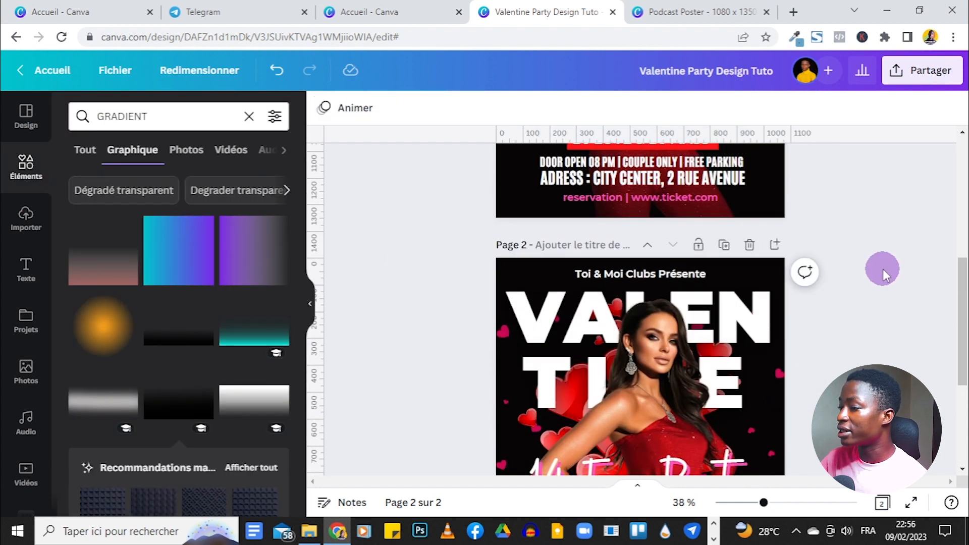
pyautogui.scroll(-2, 883, 269)
pyautogui.click(906, 505)
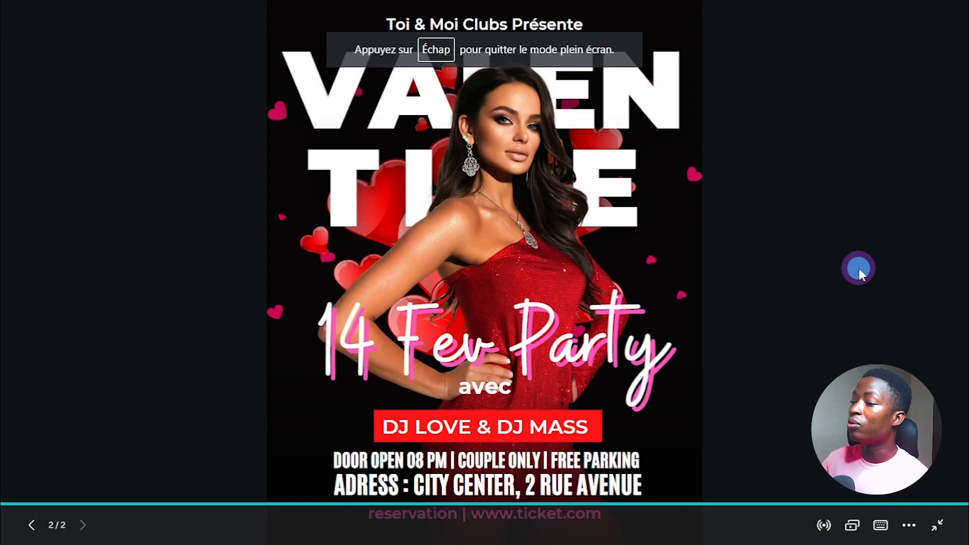